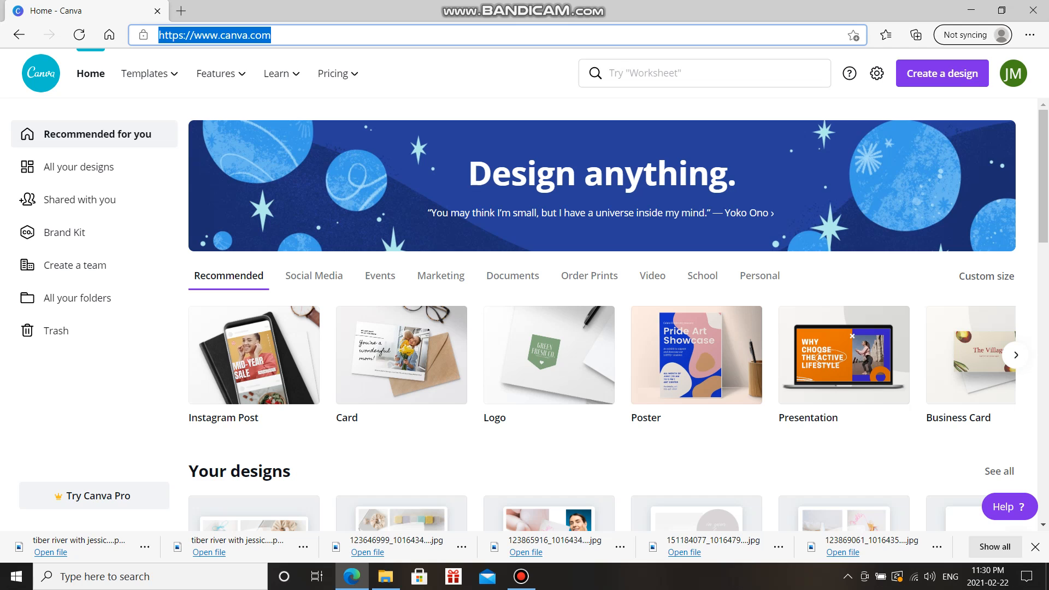
Create a new Facebook Post design by searching the design types for "fa".
click(705, 108)
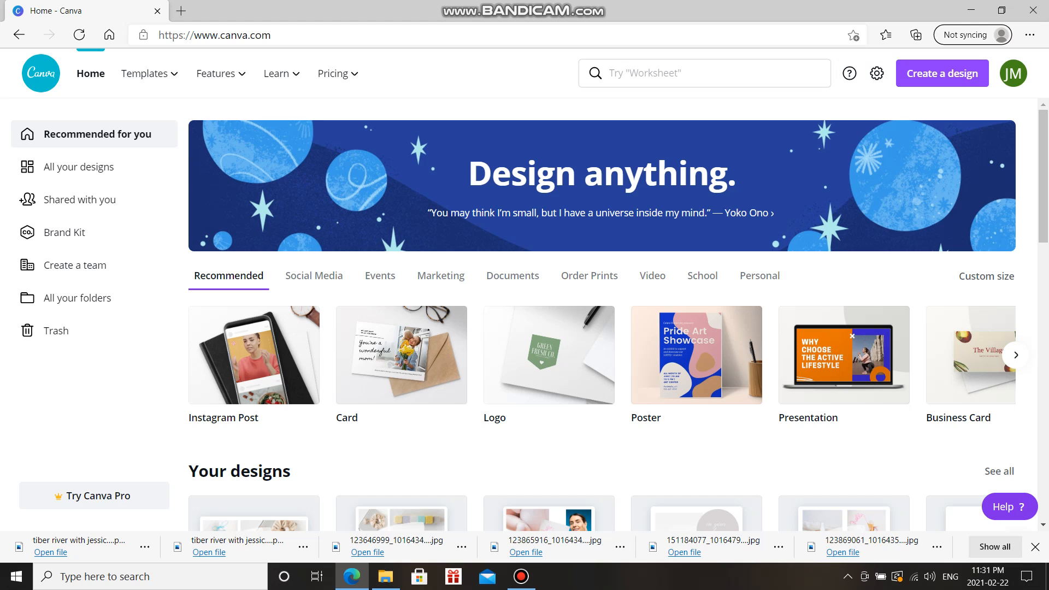
click(943, 73)
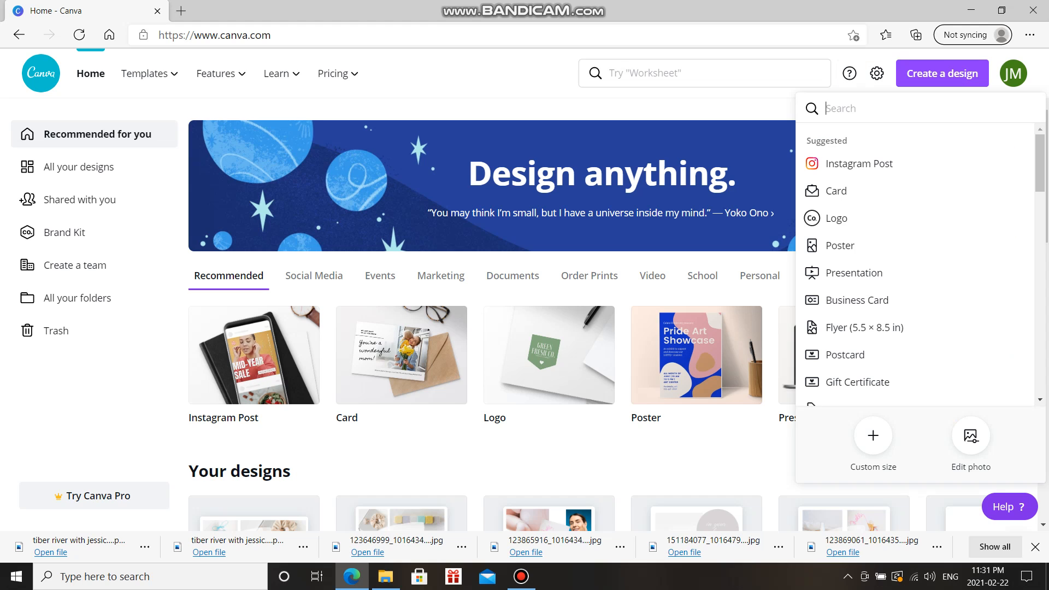
text(fa)
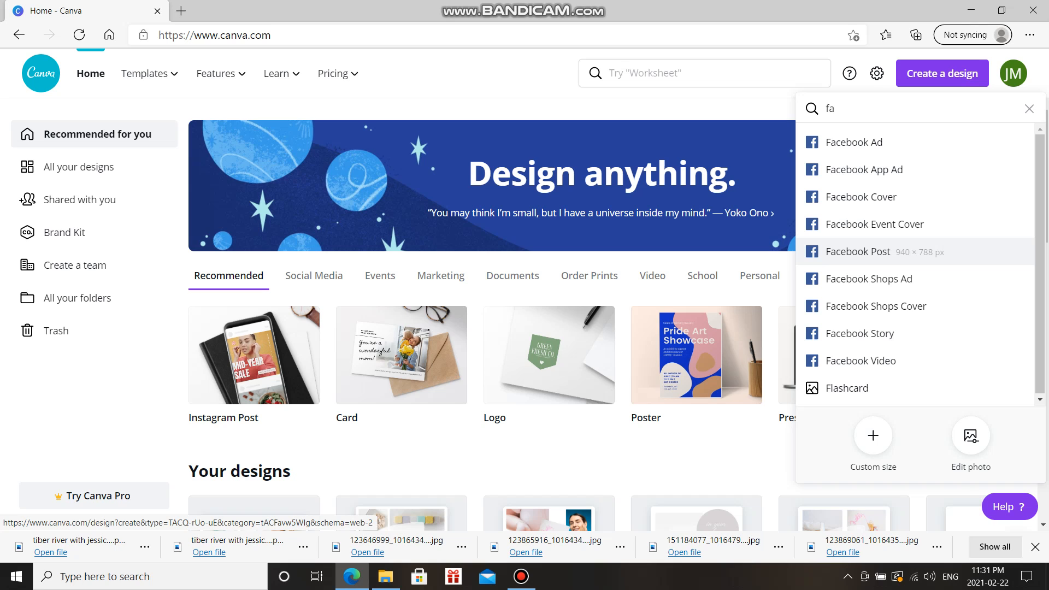
click(858, 251)
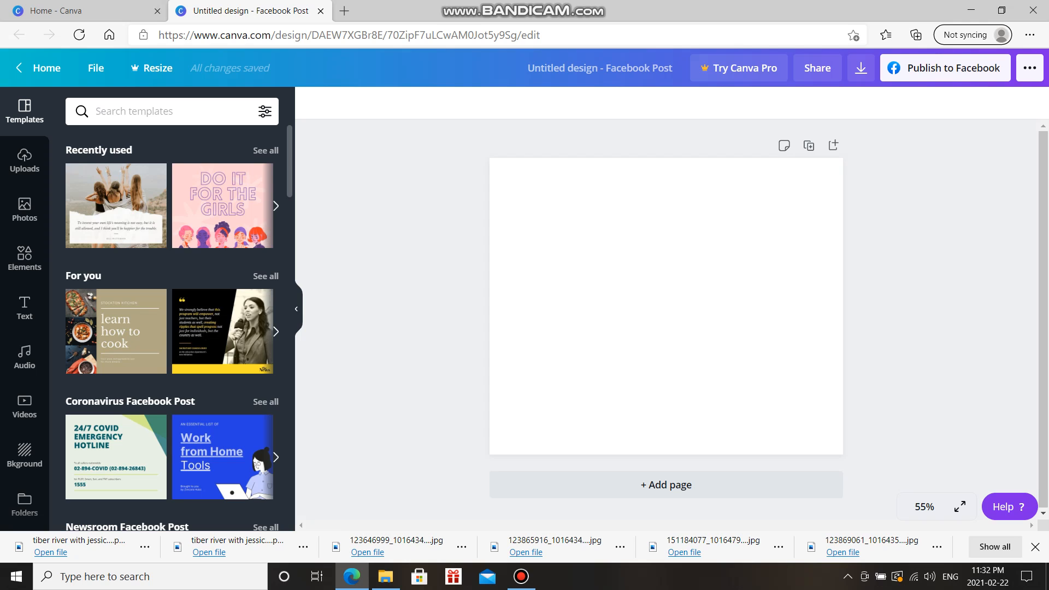
Look through the Facebook Post templates, including those found by searching for "easter", clear the search and return to the home page.
scroll(172, 328, down, 18)
scroll(172, 328, up, 18)
click(134, 111)
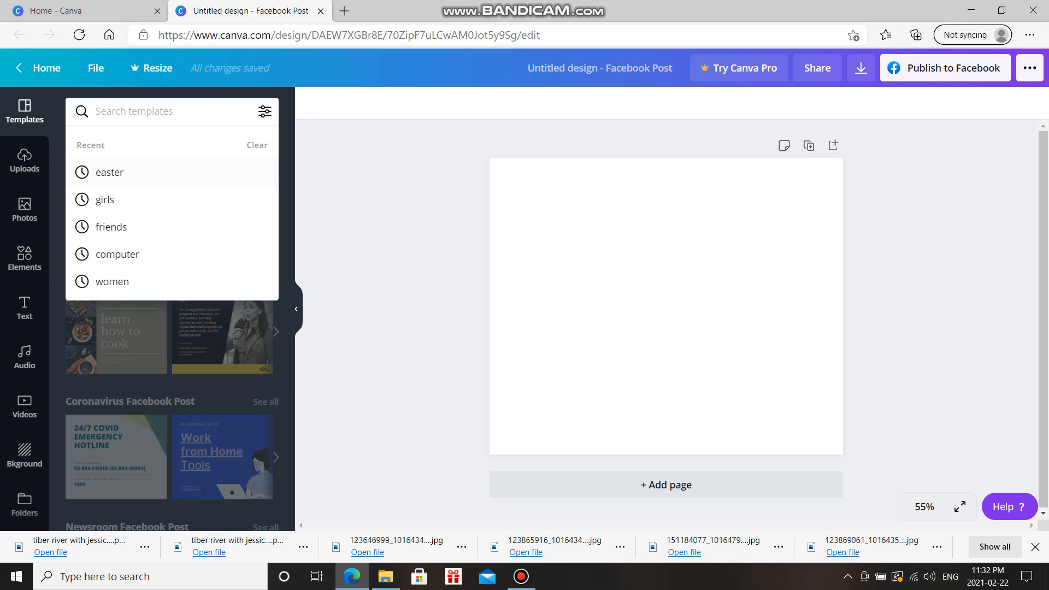
click(109, 172)
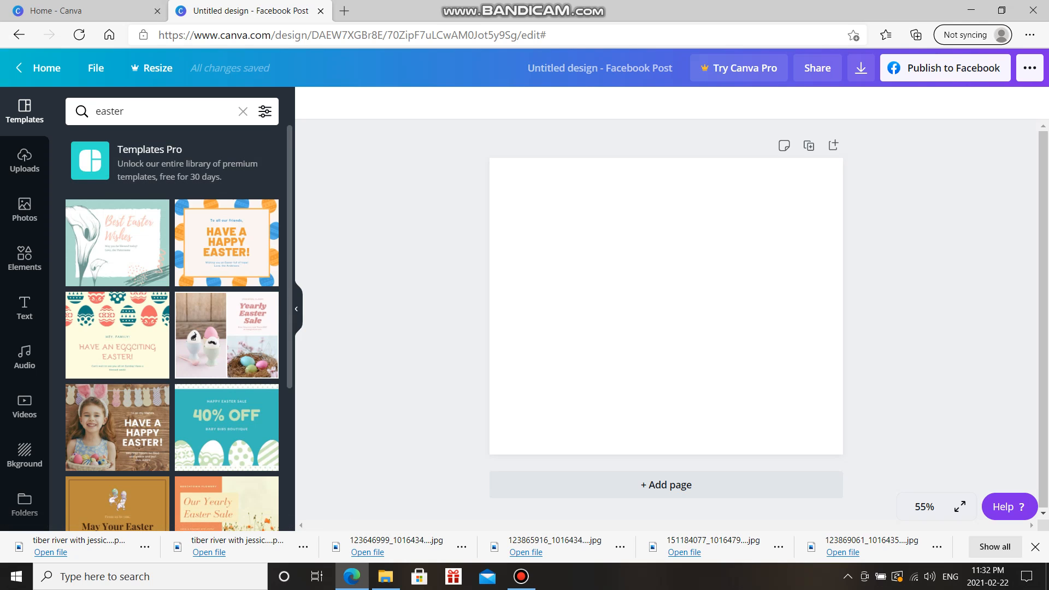
scroll(172, 328, down, 6)
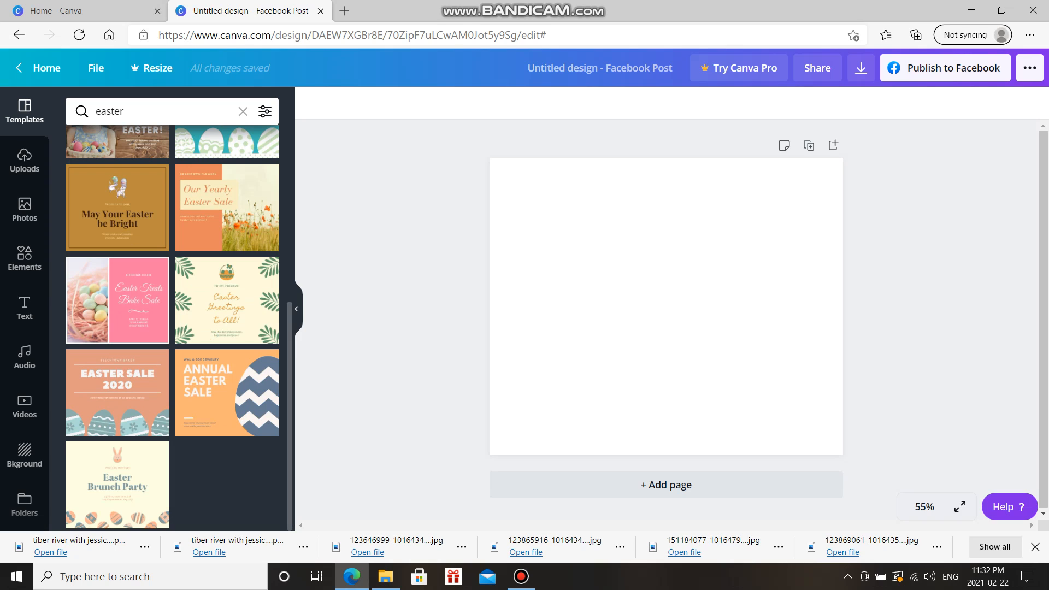
scroll(172, 328, up, 5)
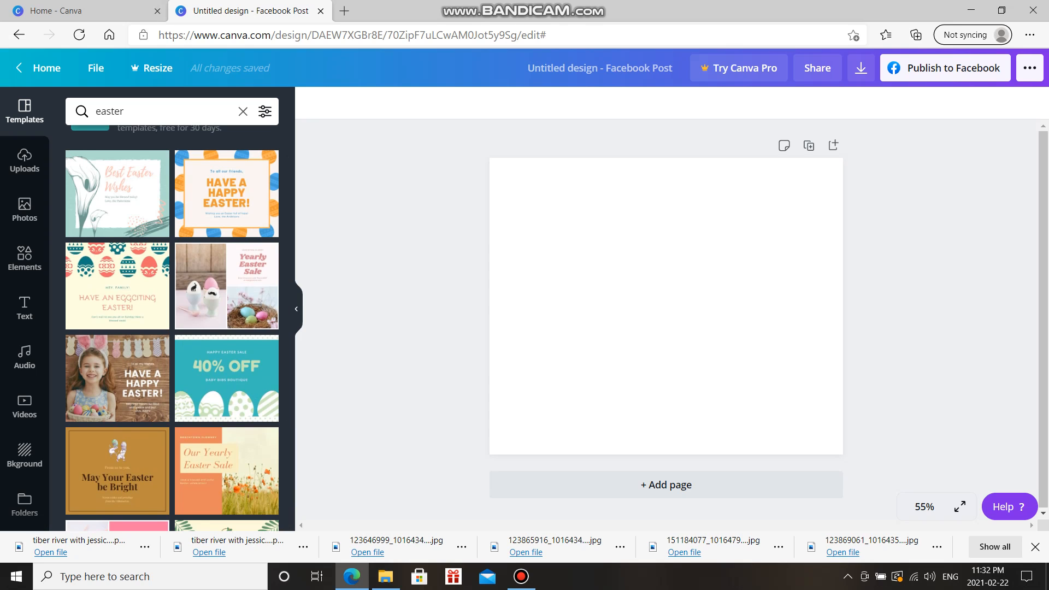
click(243, 111)
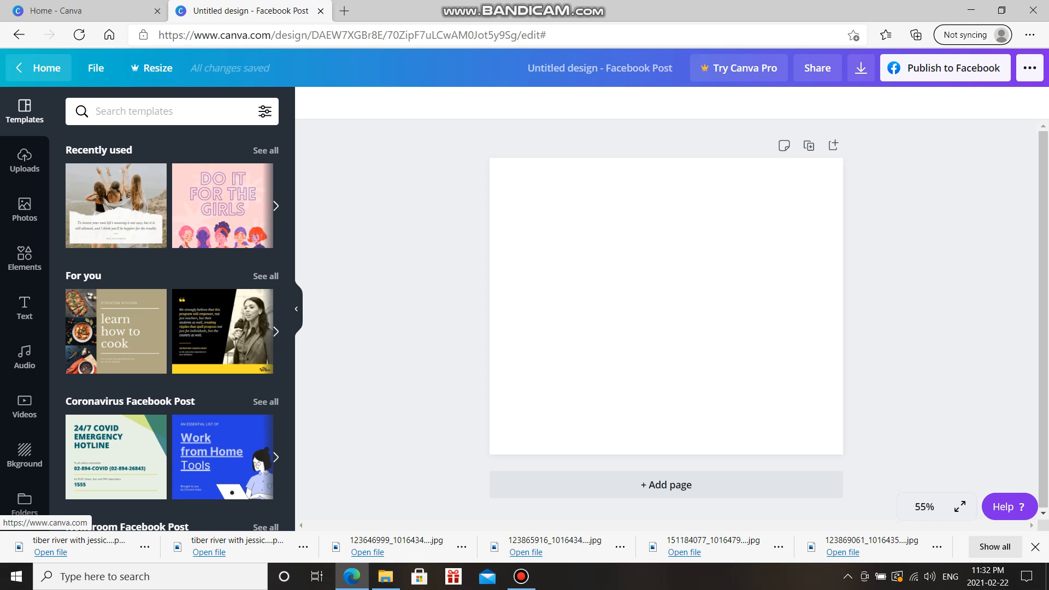
click(38, 68)
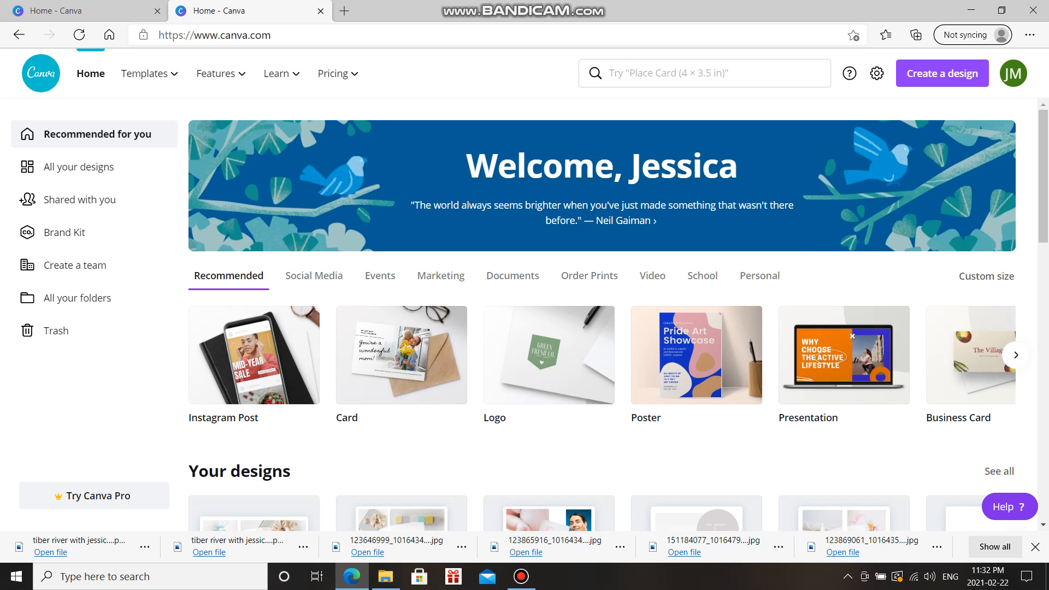
Create a blank Instagram Post design from the suggested design types and return to the home page.
click(943, 73)
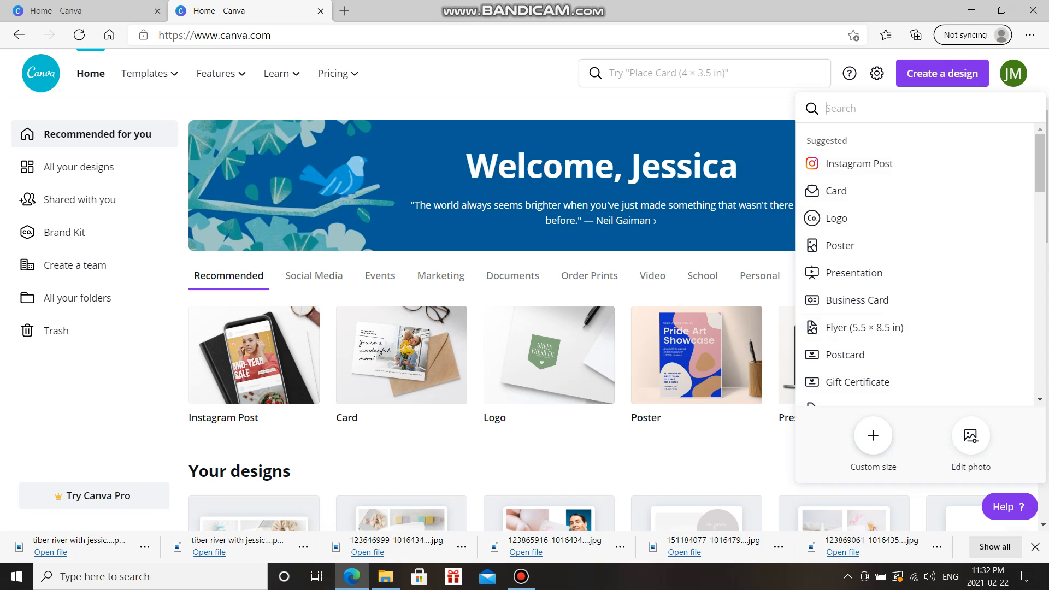
click(859, 163)
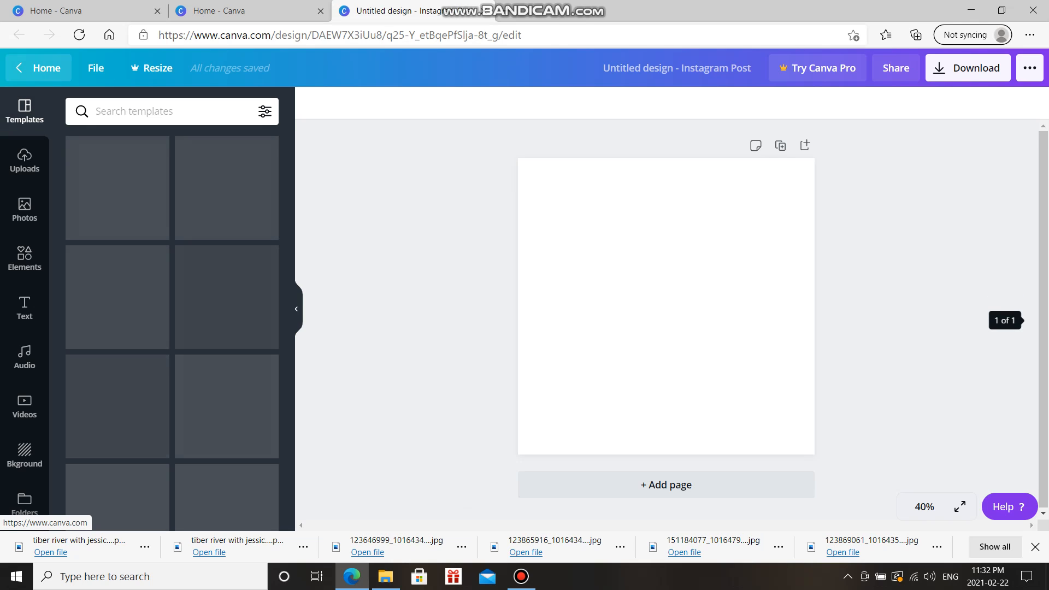
click(41, 68)
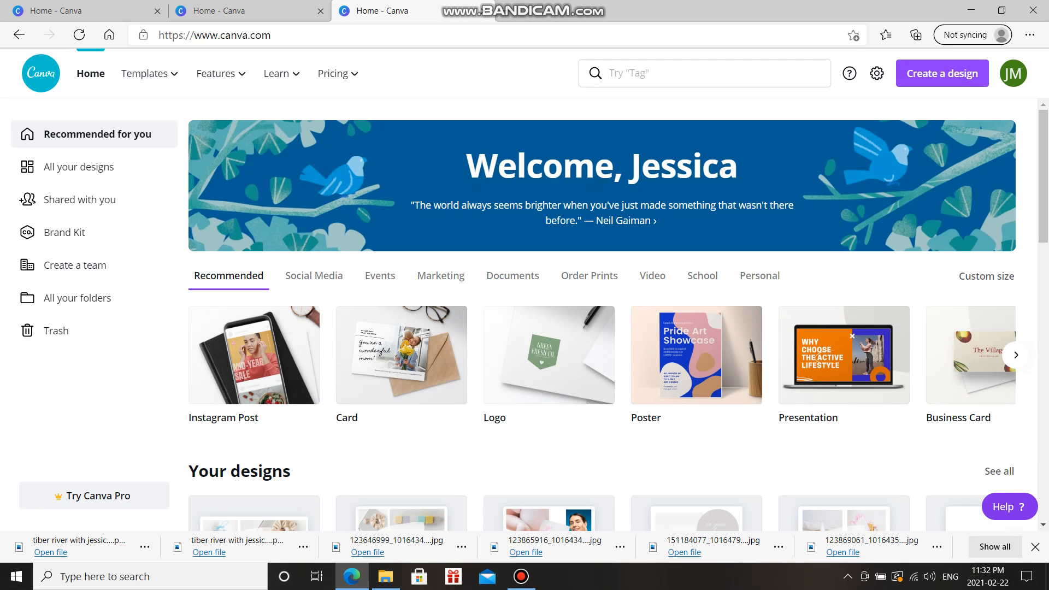
Create a new custom-size design 780 px wide and 400 px high.
click(943, 73)
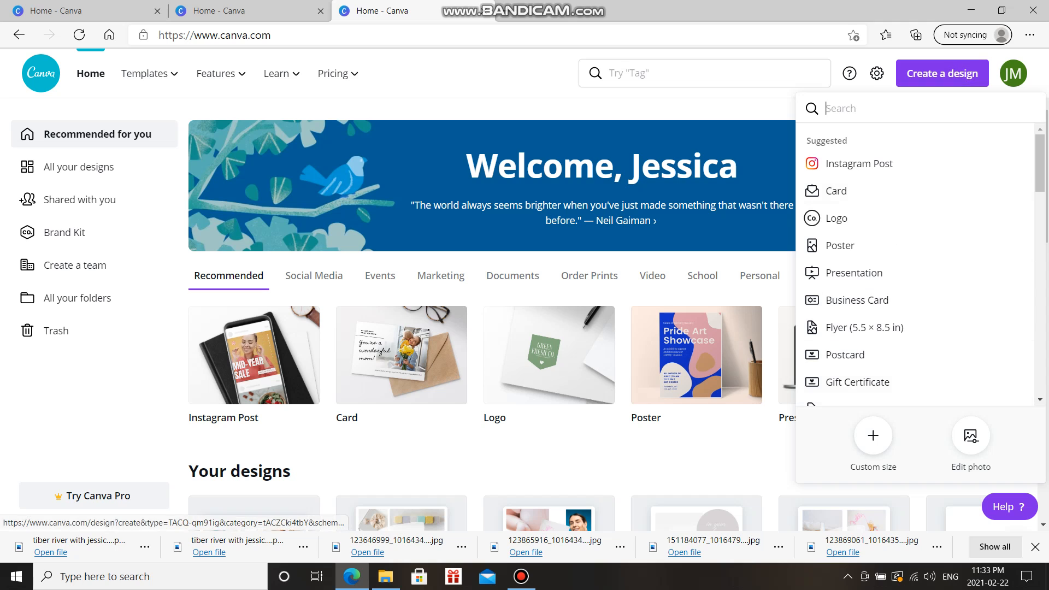
click(873, 436)
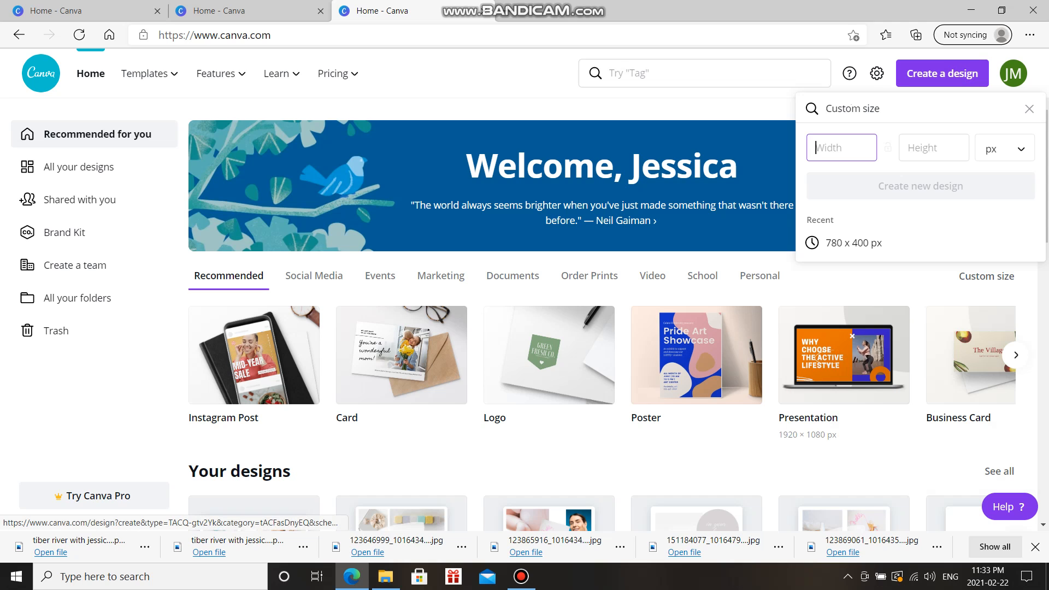
text(780)
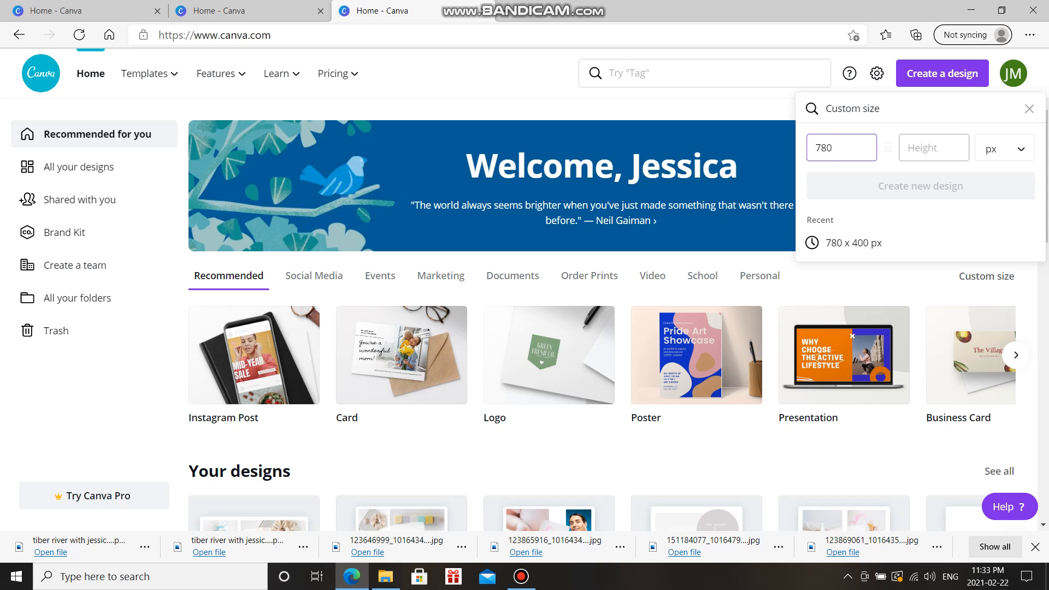
click(934, 148)
text(400)
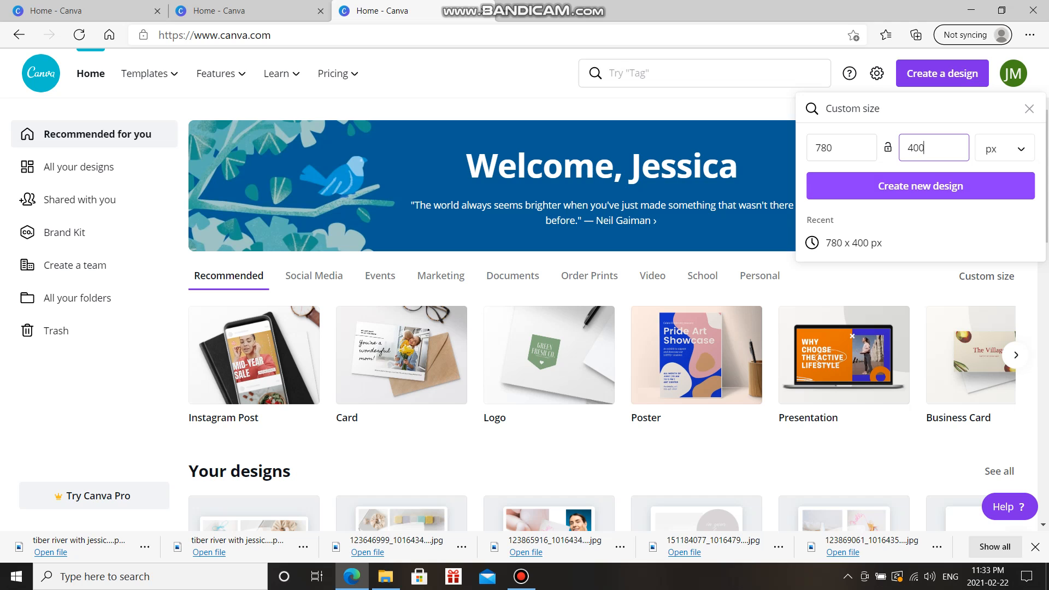
key(Return)
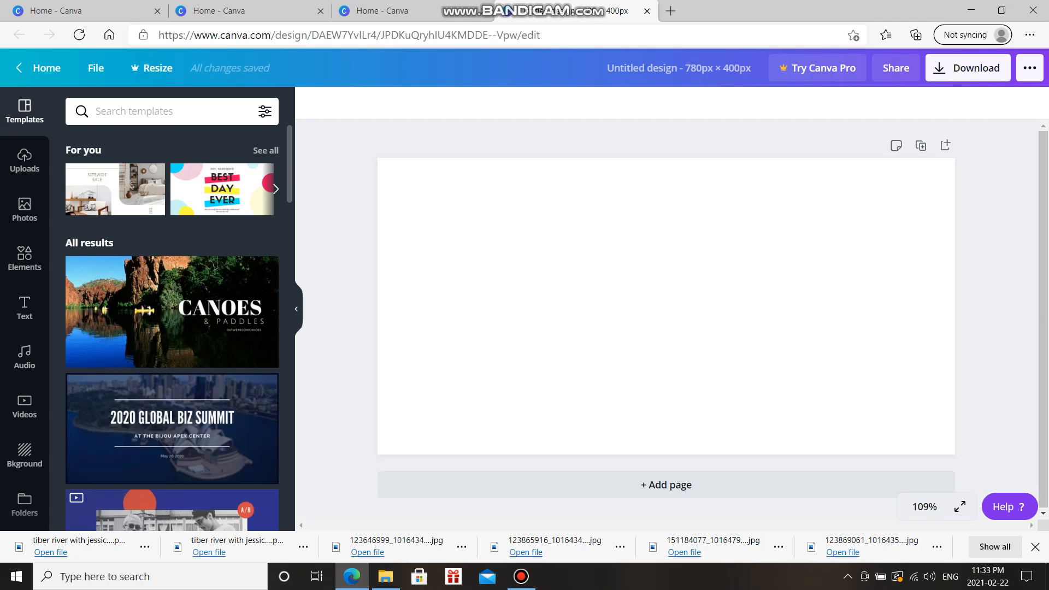
Examine the suggested templates and the trending stock photos offered for the blank custom-size design.
scroll(172, 322, down, 10)
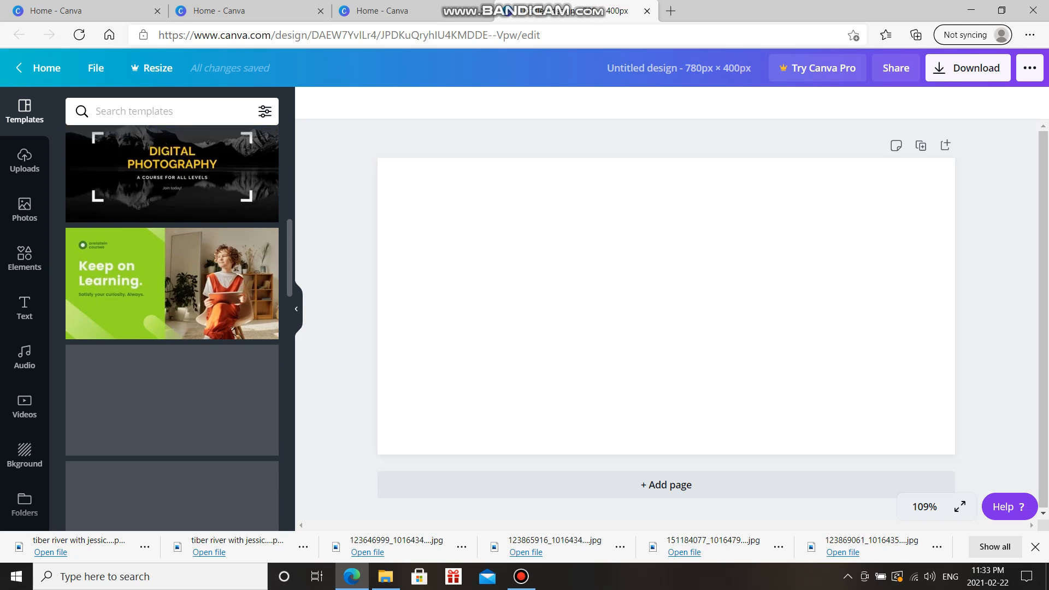
scroll(172, 328, down, 4)
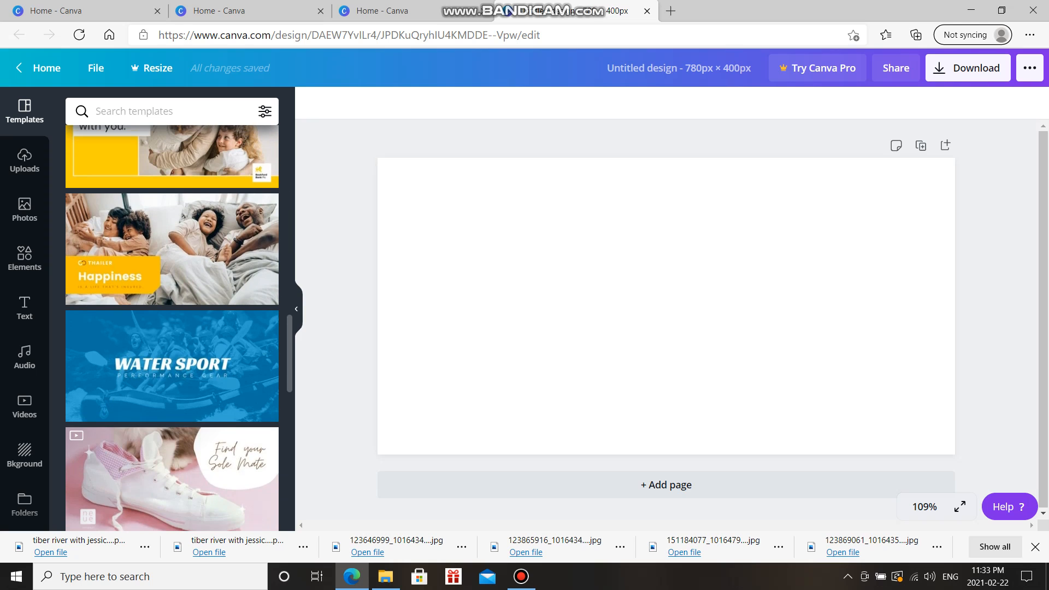
scroll(172, 328, up, 16)
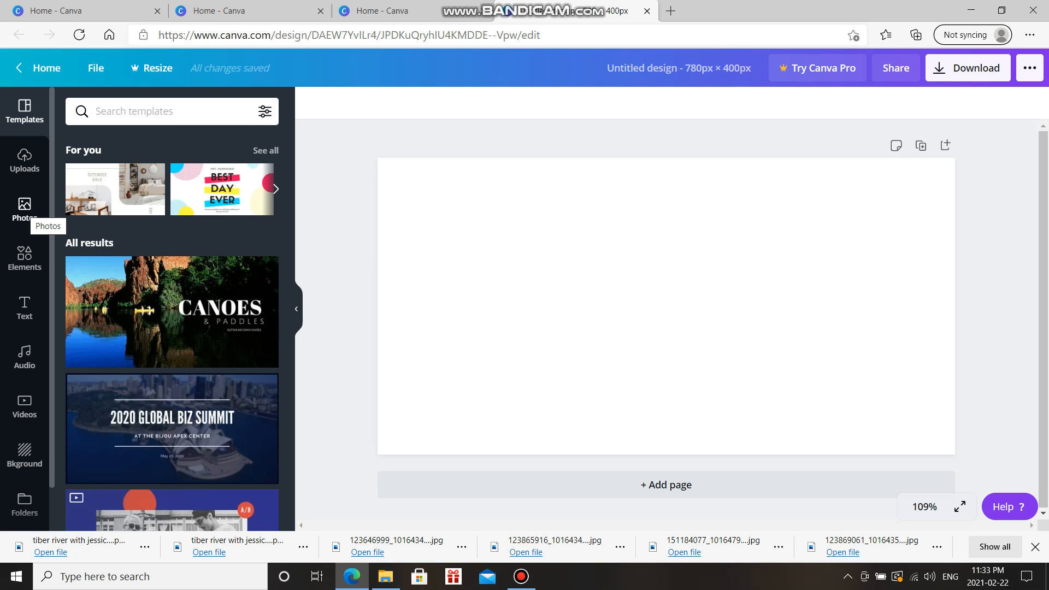
click(24, 208)
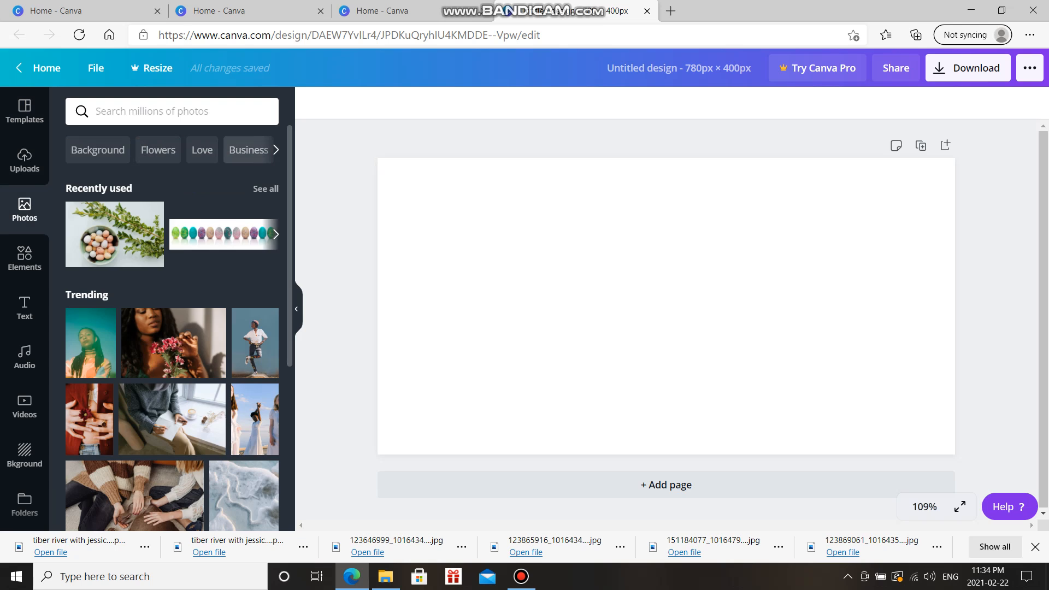
scroll(172, 328, down, 10)
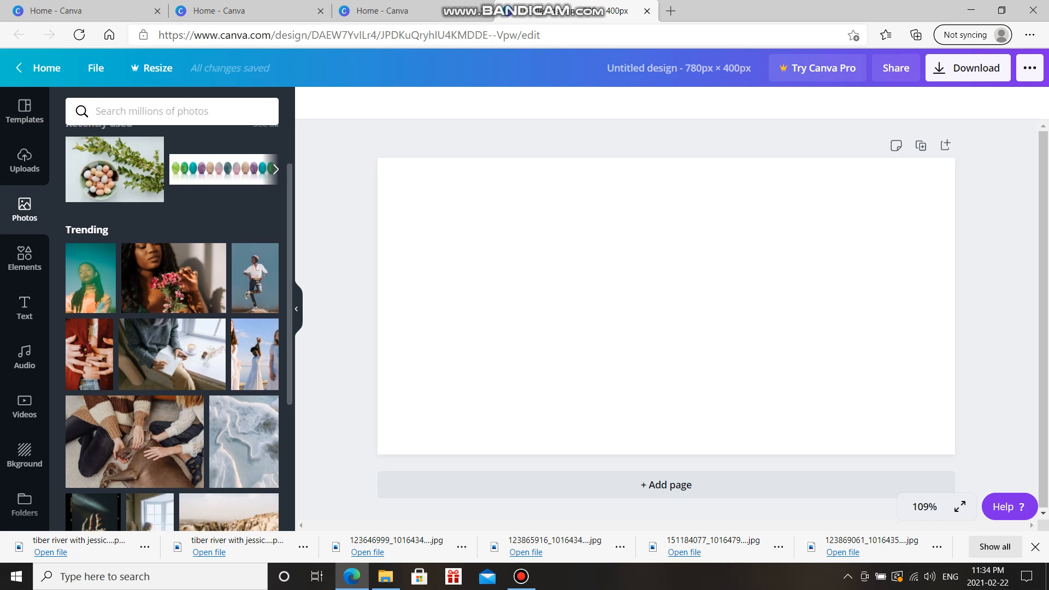
scroll(172, 328, down, 4)
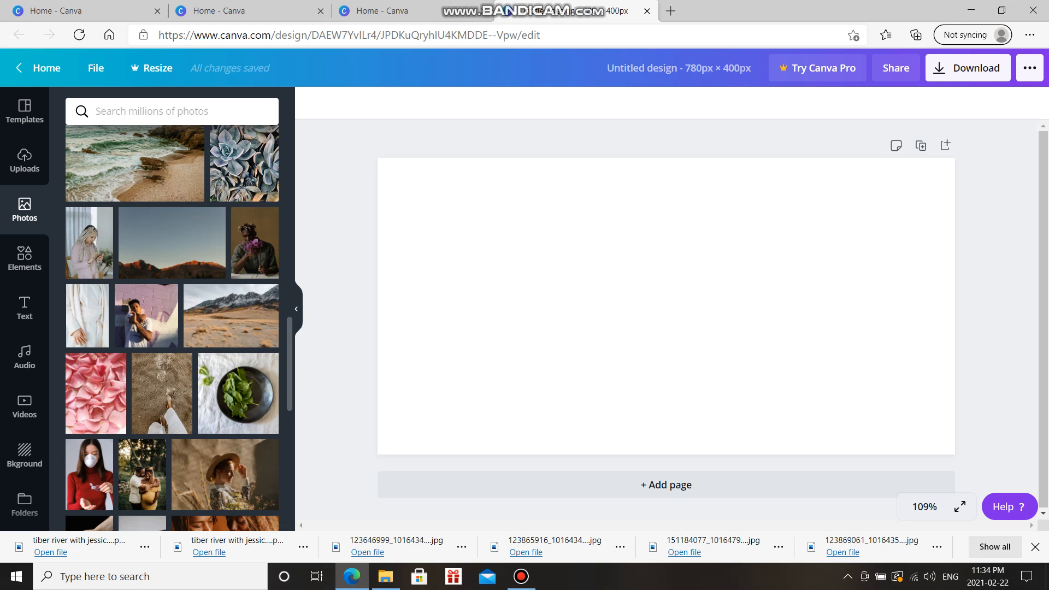
scroll(172, 328, down, 9)
scroll(172, 328, up, 20)
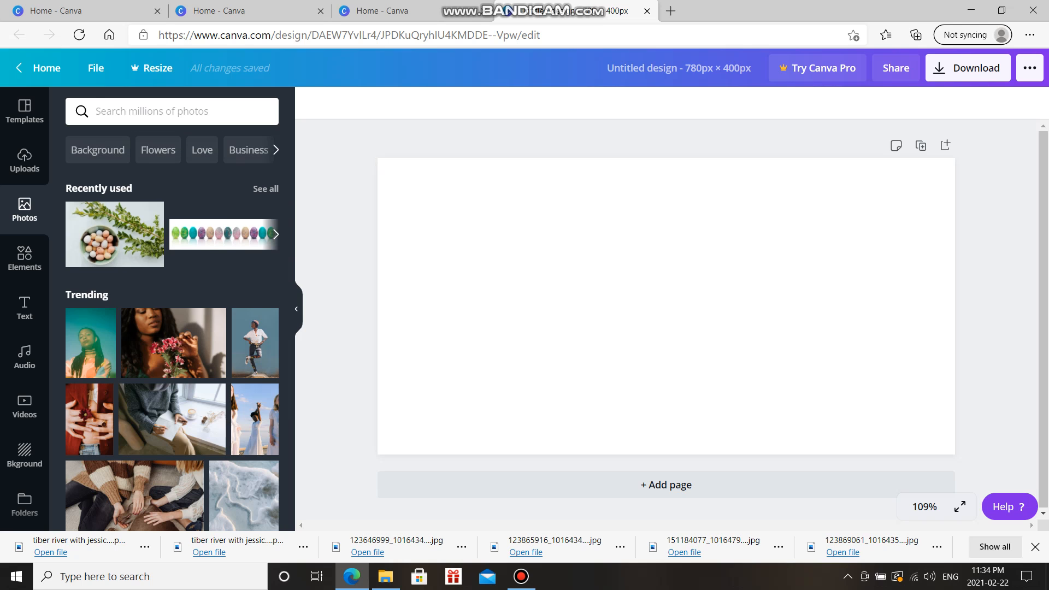
Search the photos for "easter" and place the free photo of a bowl of eggs with green branches on the page.
click(96, 111)
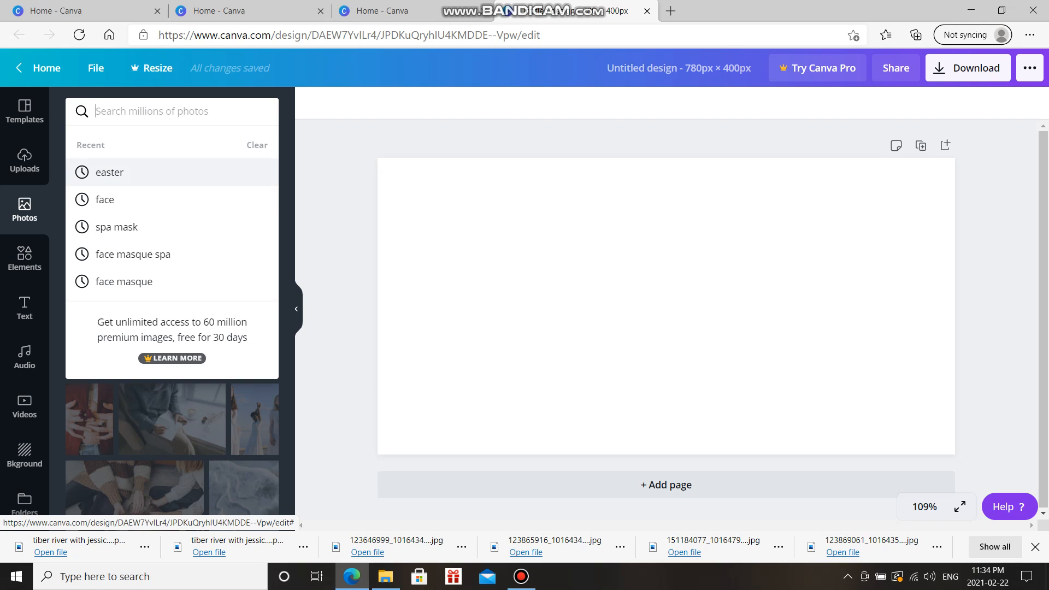
click(110, 172)
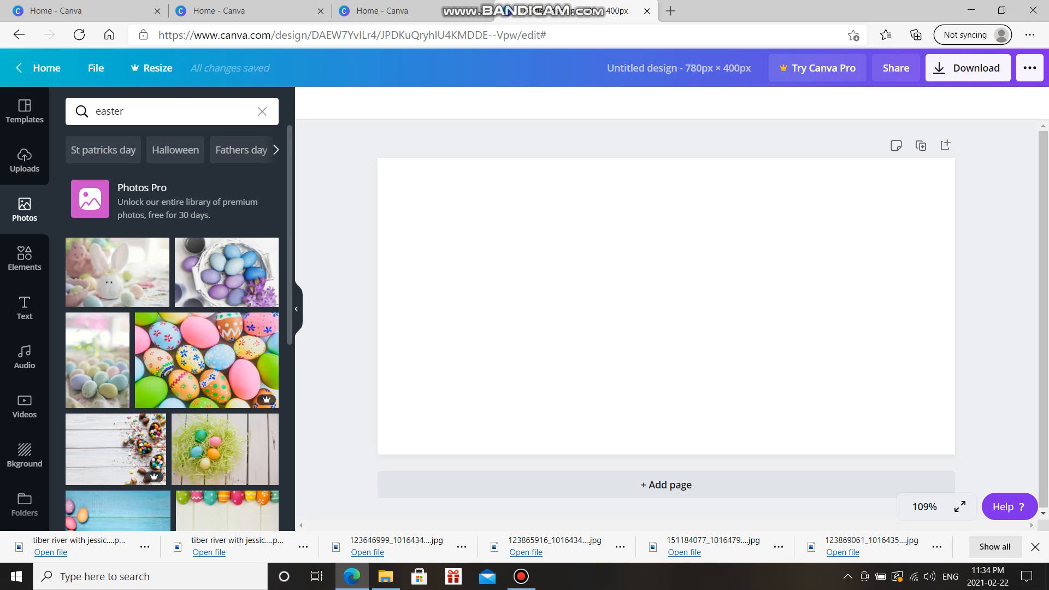
scroll(172, 328, down, 5)
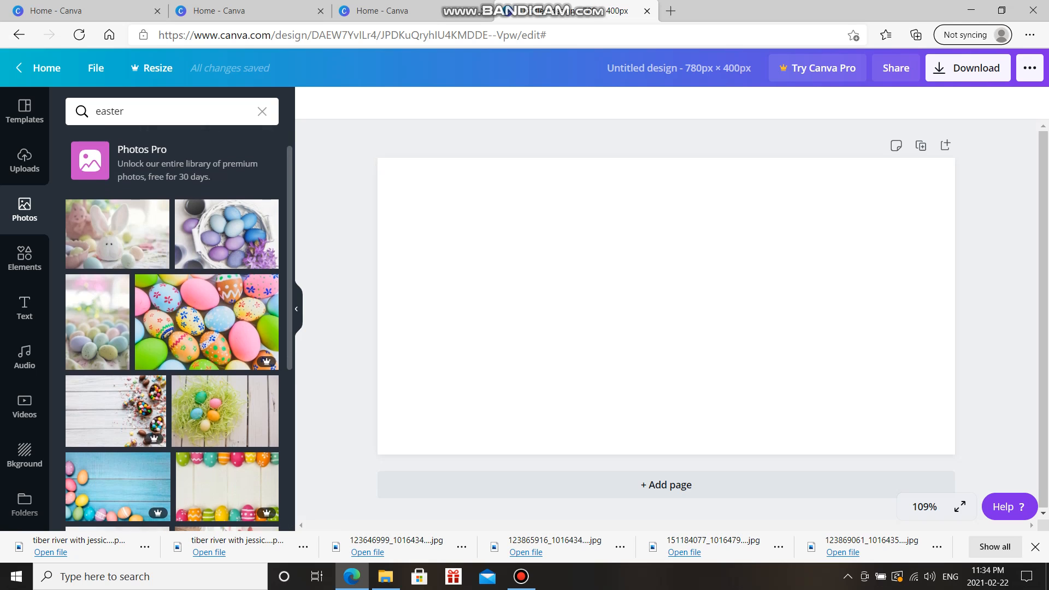
scroll(172, 328, down, 4)
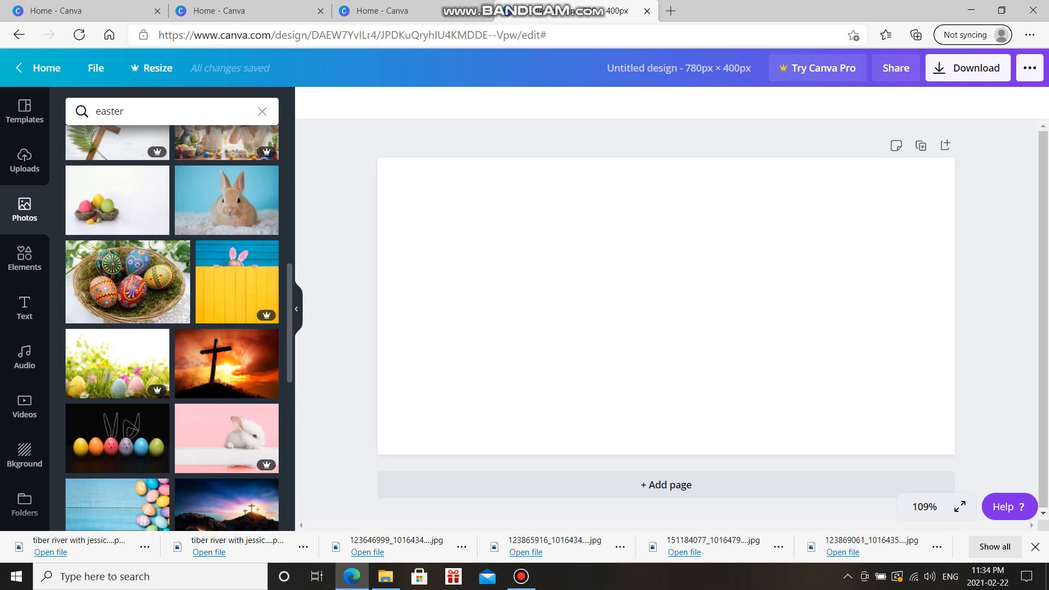
scroll(172, 328, down, 6)
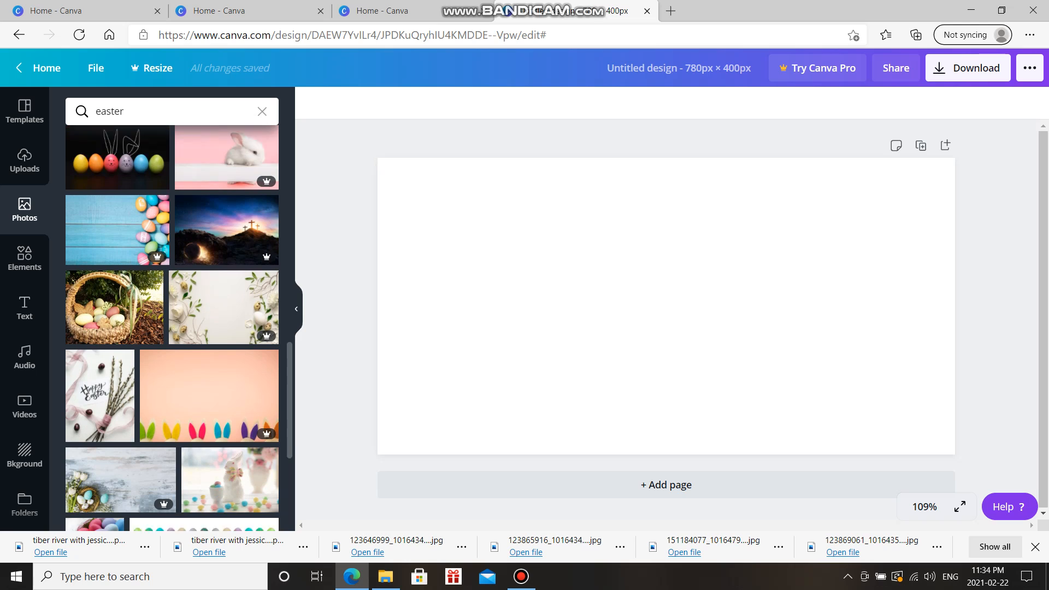
scroll(173, 328, down, 7)
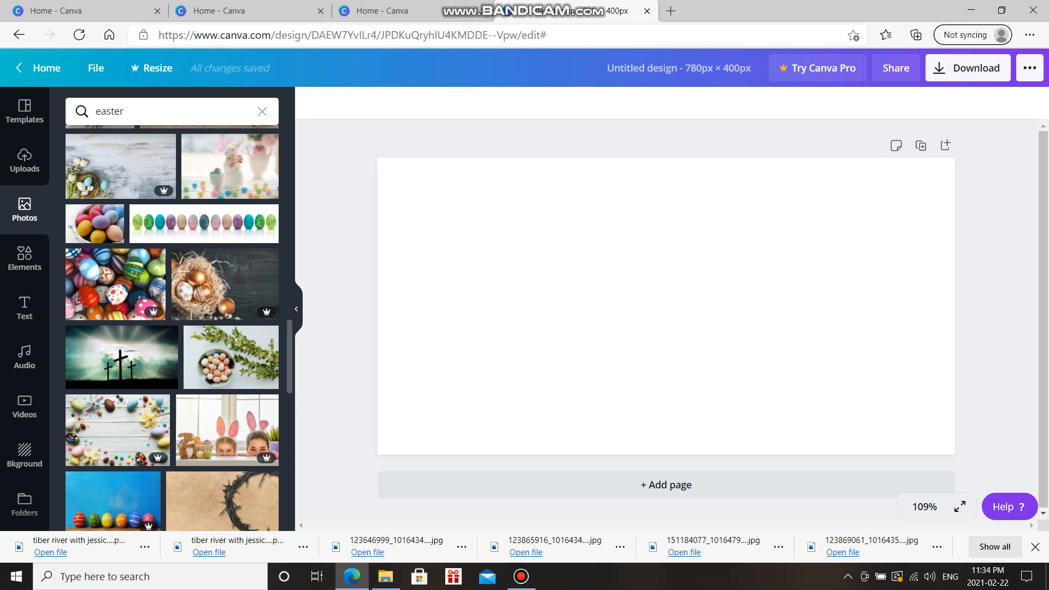
mouse_move(230, 295)
drag(231, 295, 759, 325)
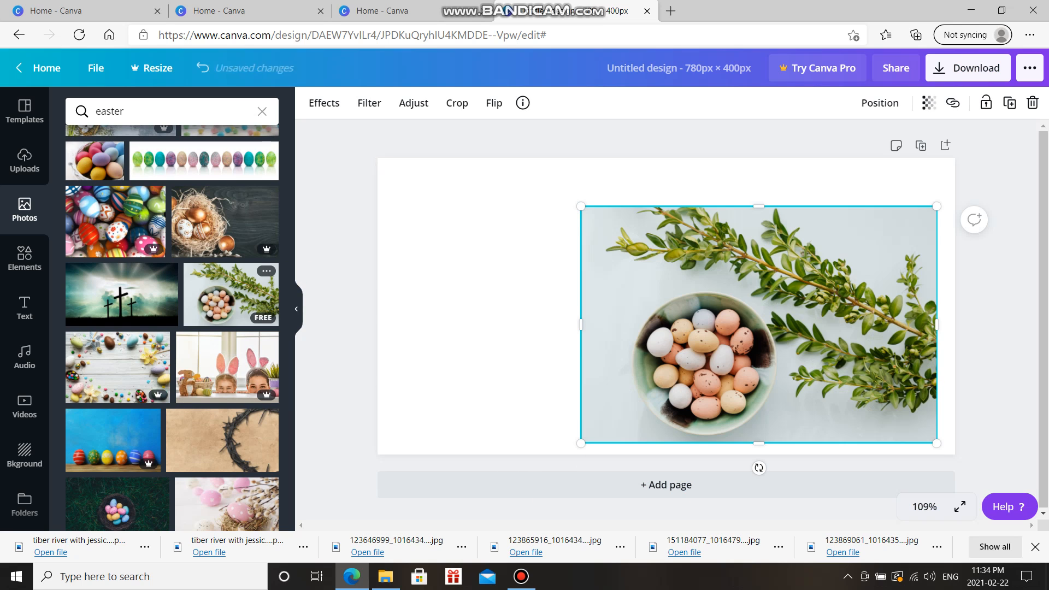
Shrink the egg bowl photo to about two-thirds of its size in the page's lower-right area and look through more Easter photos.
drag(581, 206, 706, 290)
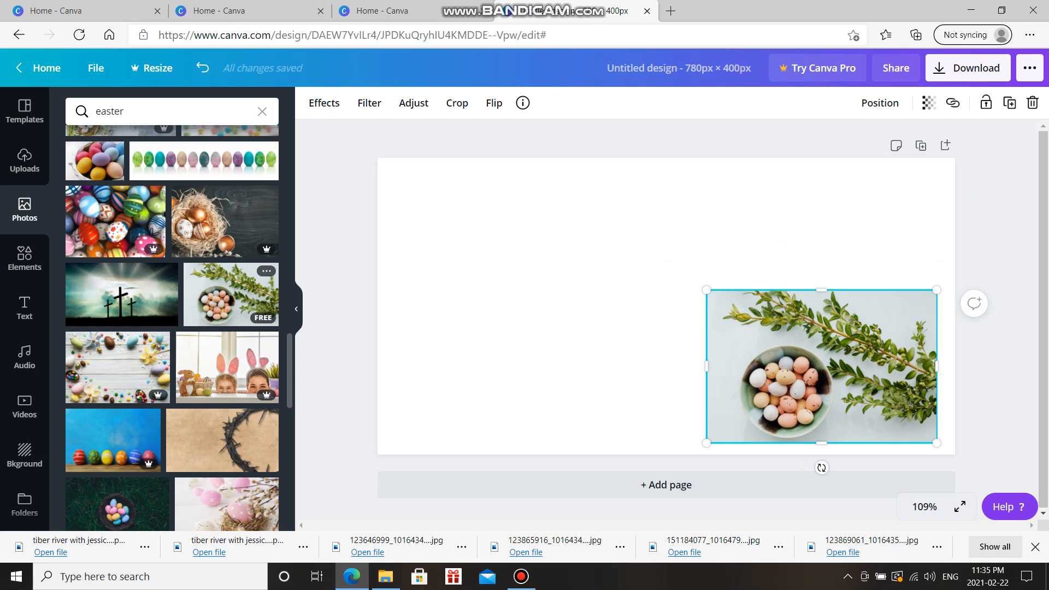
scroll(231, 295, down, 10)
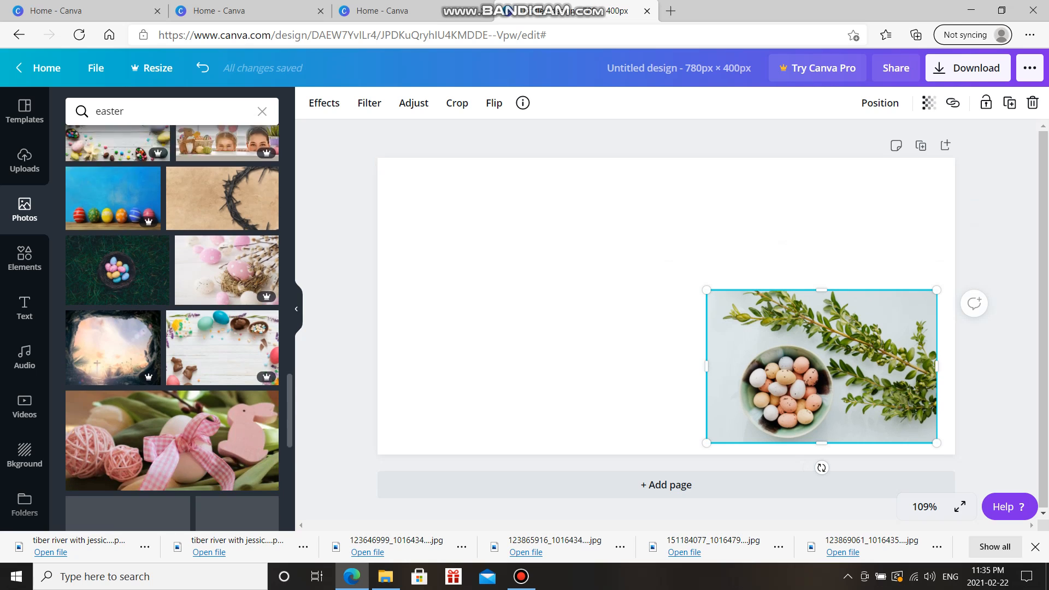
scroll(231, 295, up, 15)
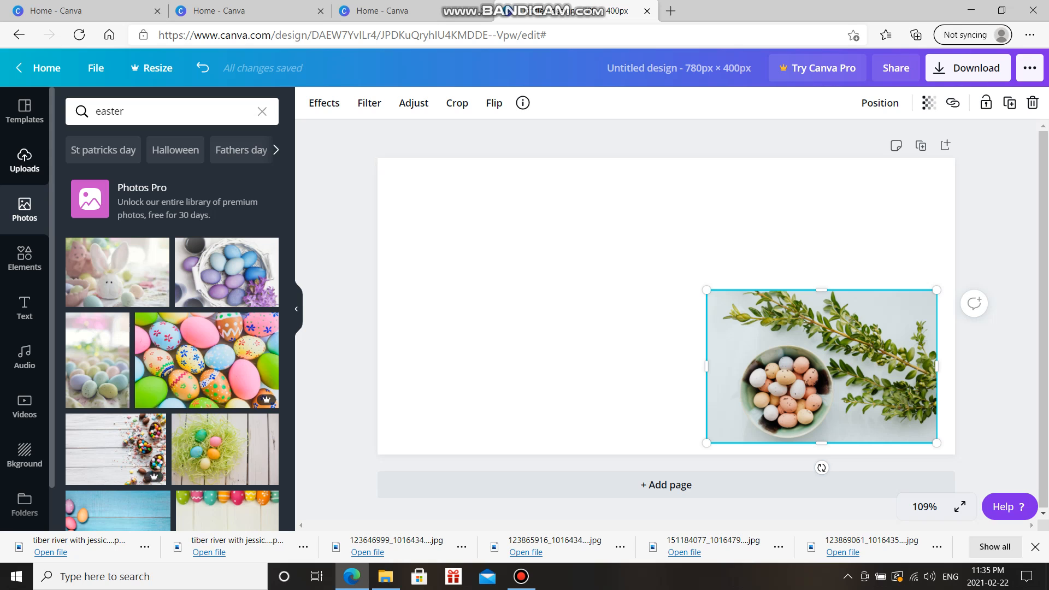
Look through the previously uploaded images and the image files and folders saved on the computer's desktop.
click(25, 159)
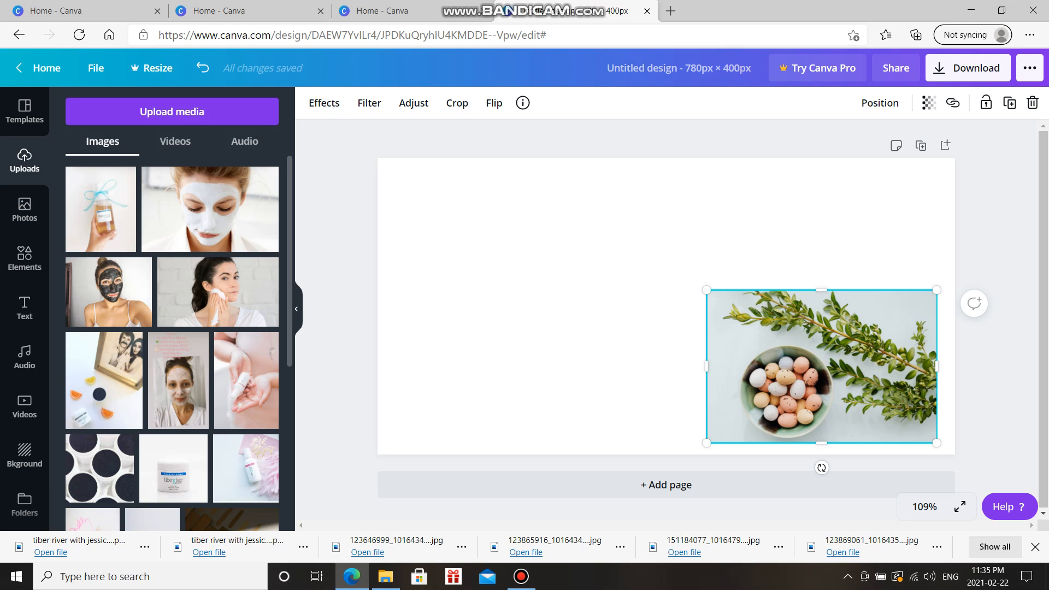
scroll(172, 343, down, 6)
scroll(172, 344, down, 10)
scroll(172, 343, down, 10)
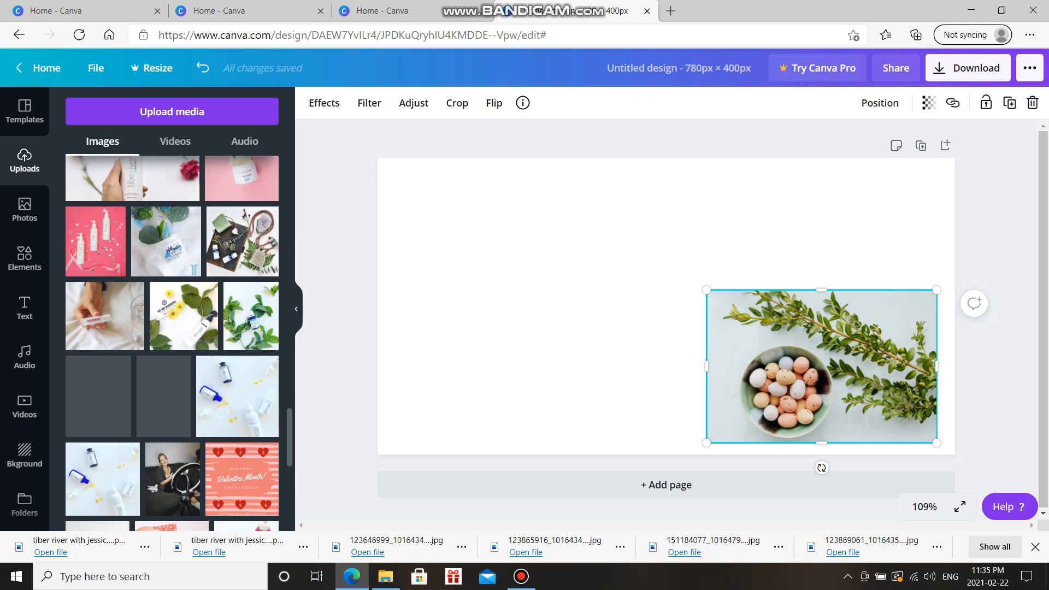
scroll(172, 343, down, 3)
scroll(172, 343, up, 4)
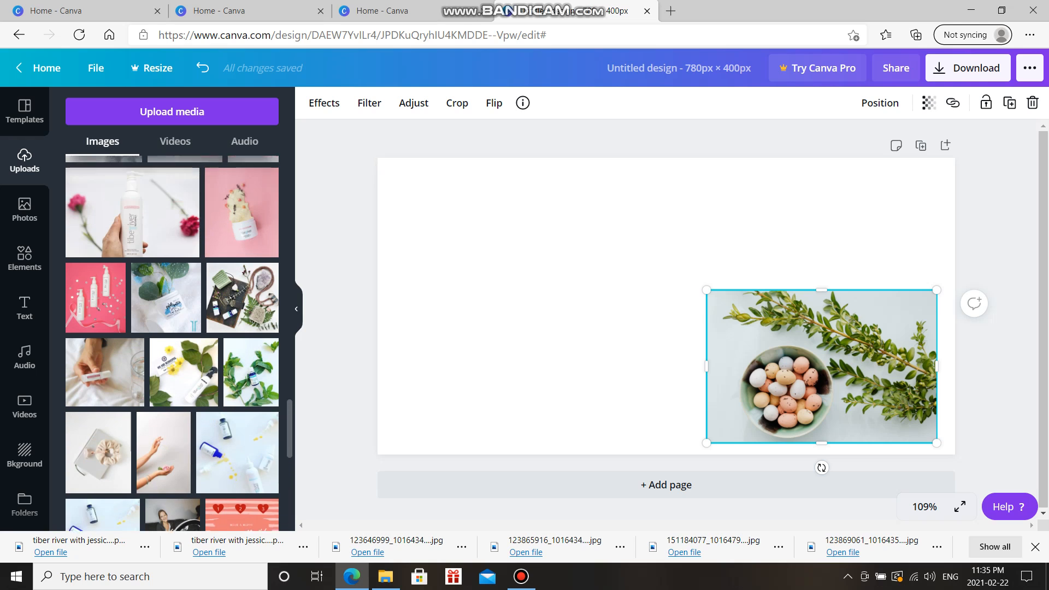
scroll(172, 343, down, 6)
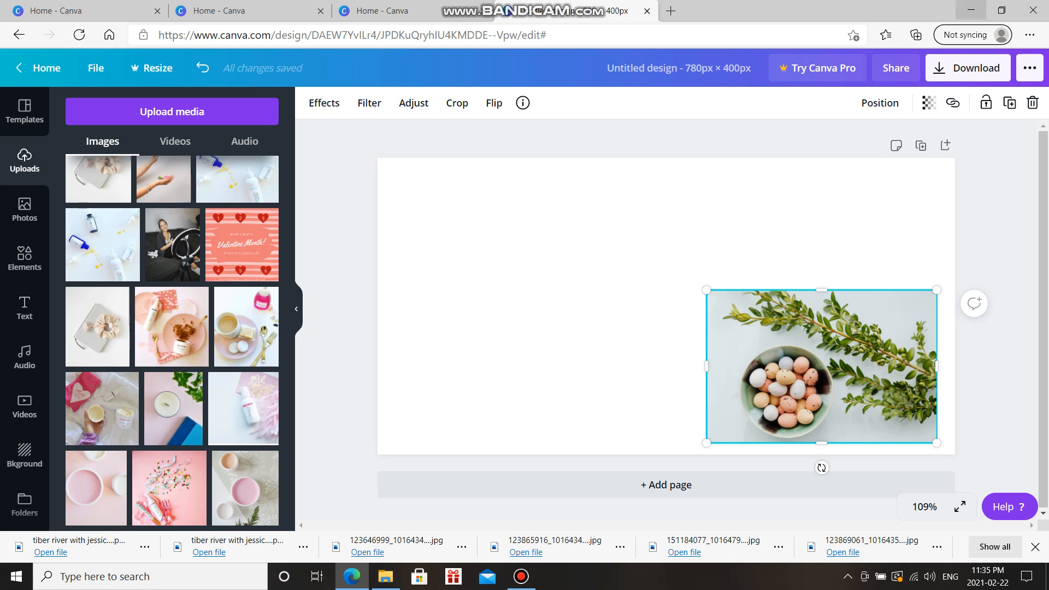
click(971, 11)
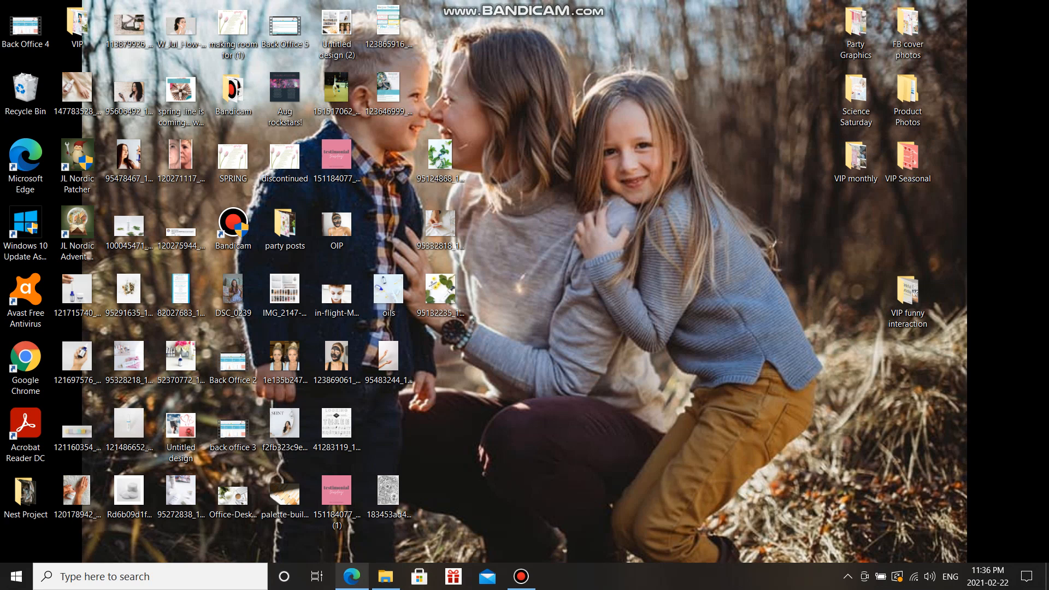
click(351, 577)
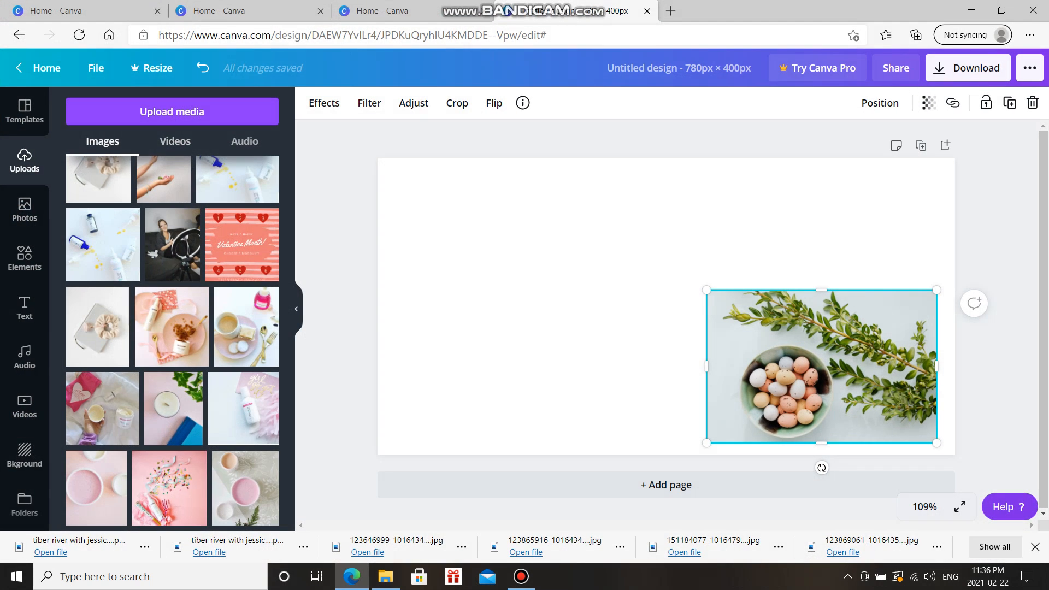
Upload the photo of a hand holding a ribbon-tied bottle from the device's Facial folder and place it on the page's left side.
click(172, 112)
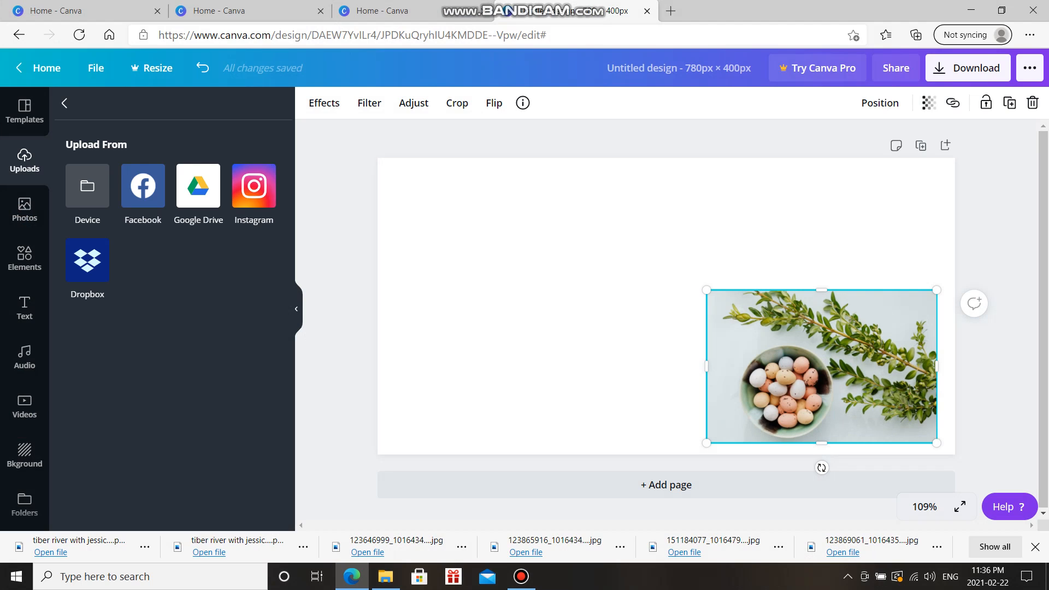
click(86, 191)
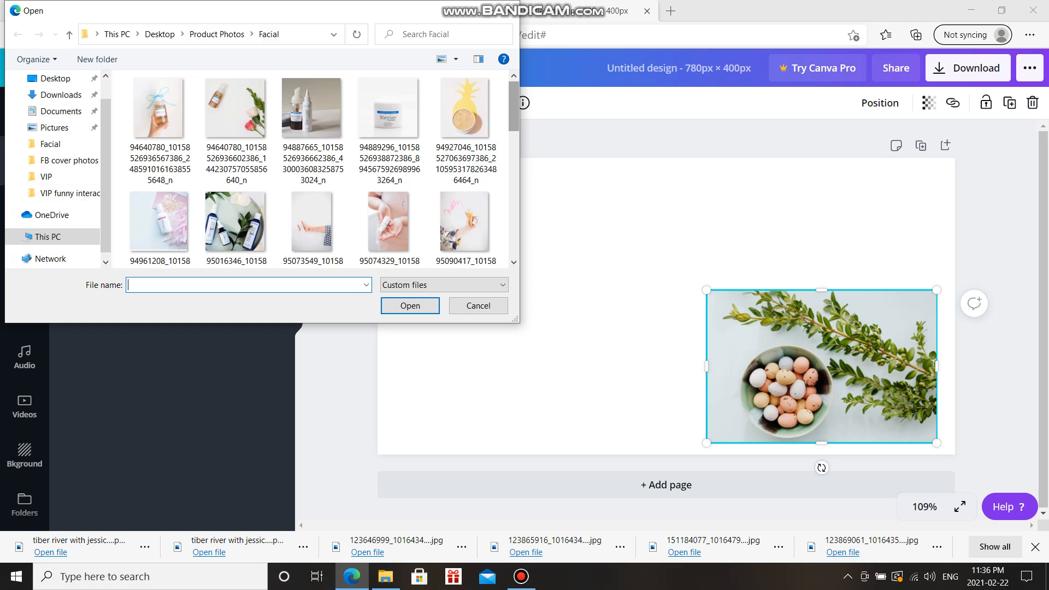
scroll(372, 95, down, 8)
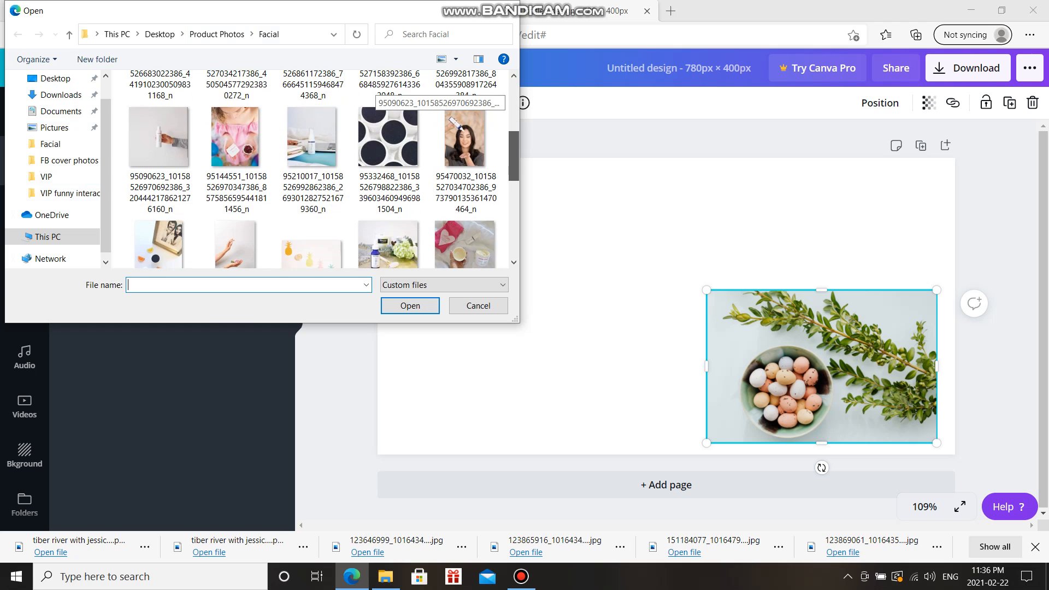
scroll(372, 96, down, 2)
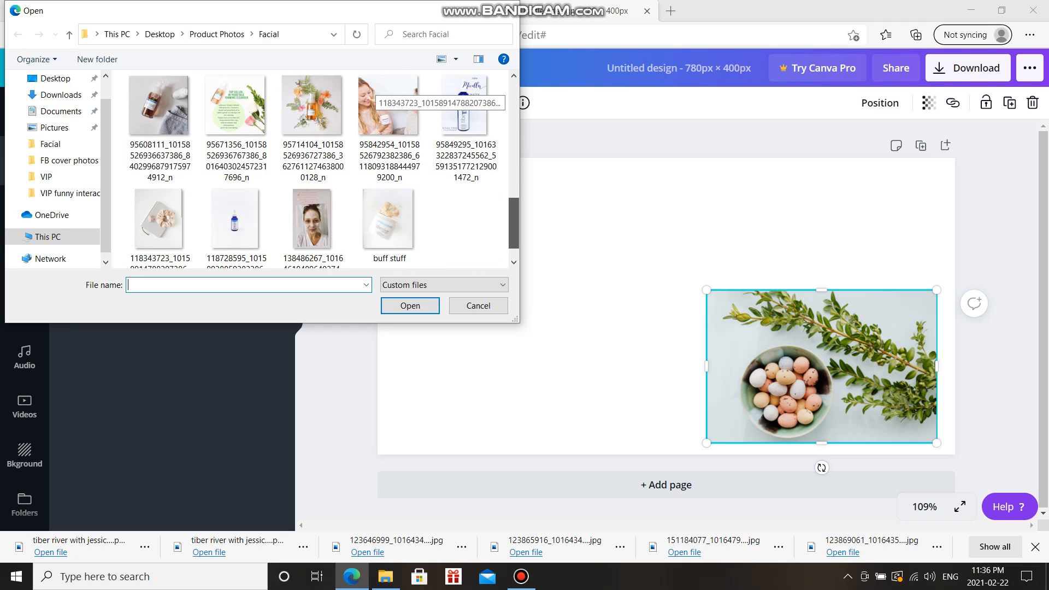
scroll(371, 96, up, 8)
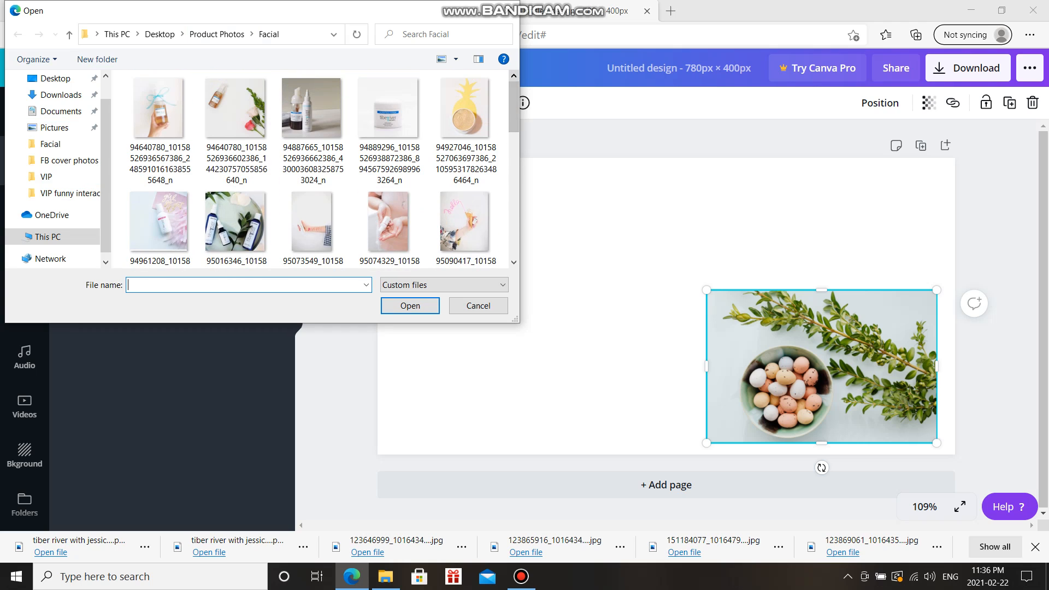
click(158, 110)
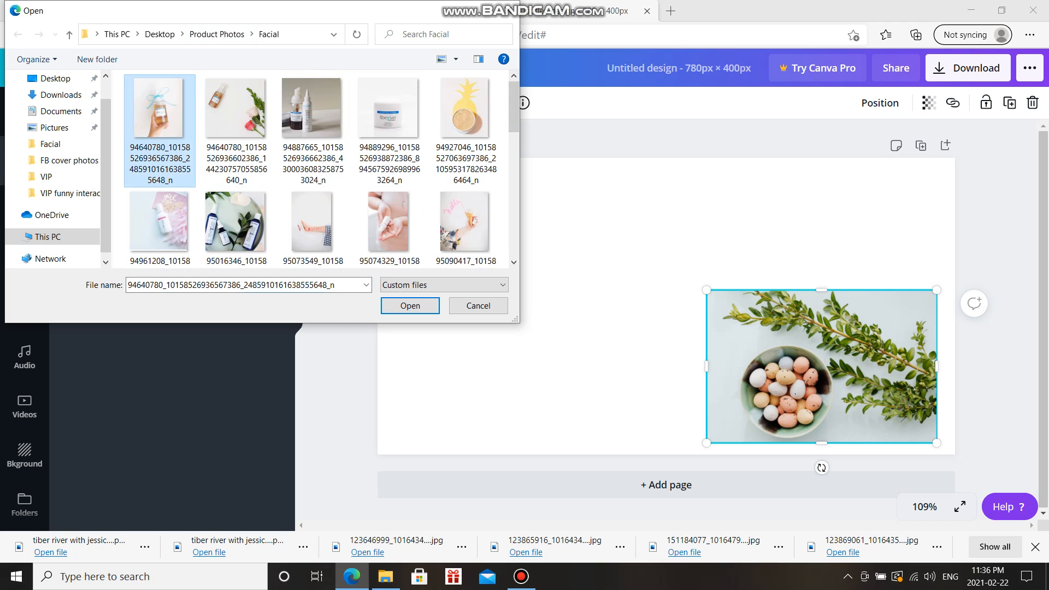
click(410, 305)
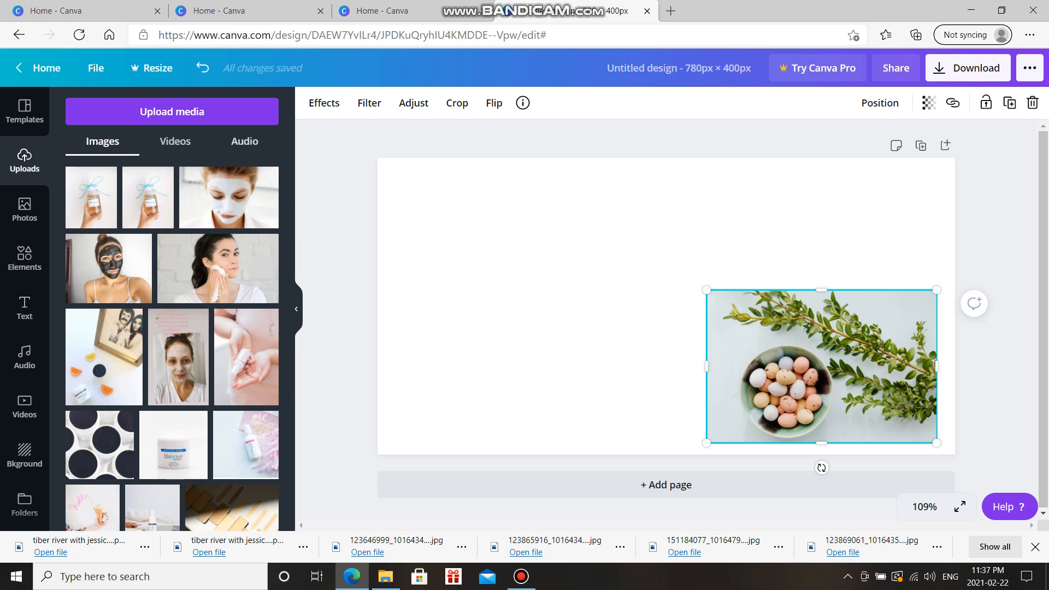
drag(91, 197, 464, 287)
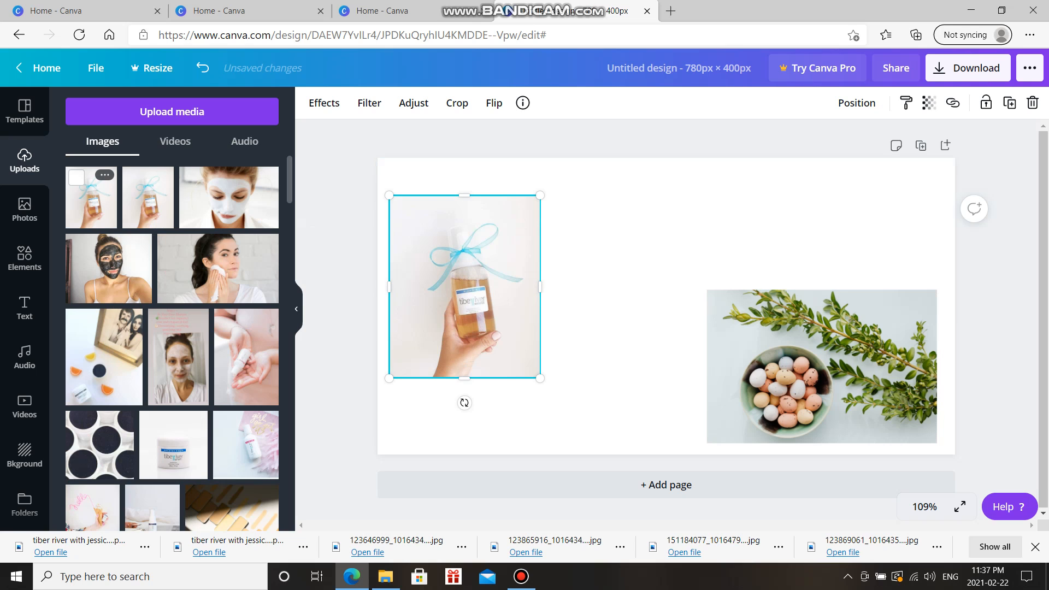
Add the uploaded photo of six pastel cubes below the raised bottle photo and shrink it to fit the page's lower-left area.
scroll(172, 328, down, 8)
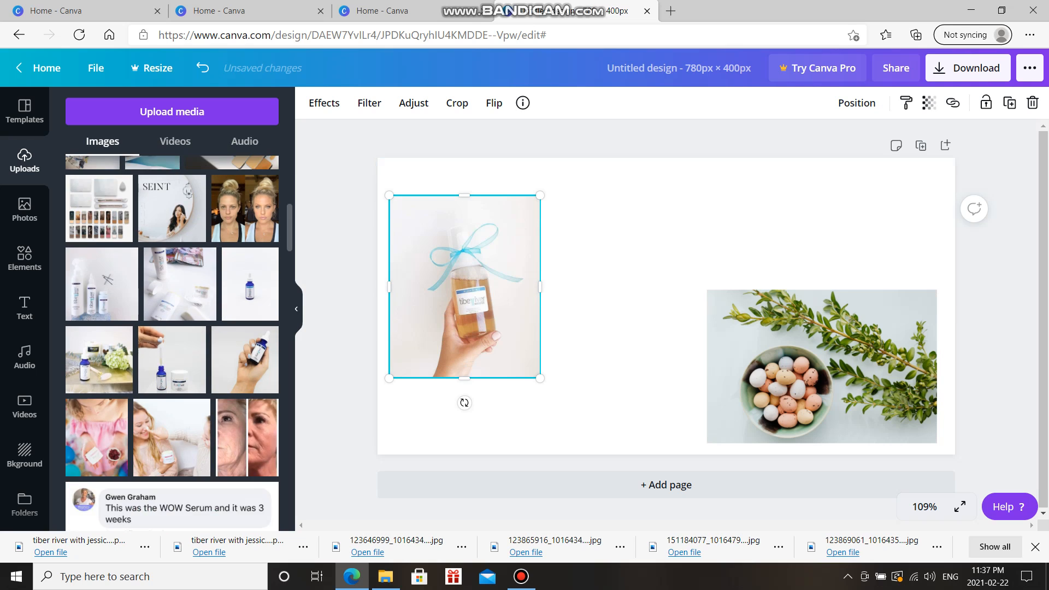
scroll(172, 343, down, 10)
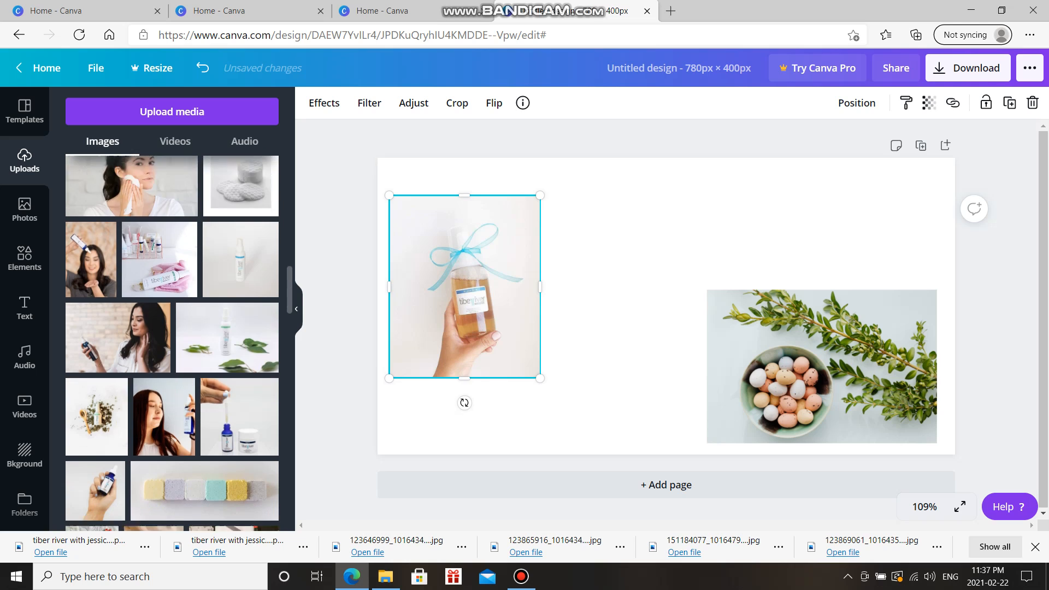
scroll(173, 344, down, 3)
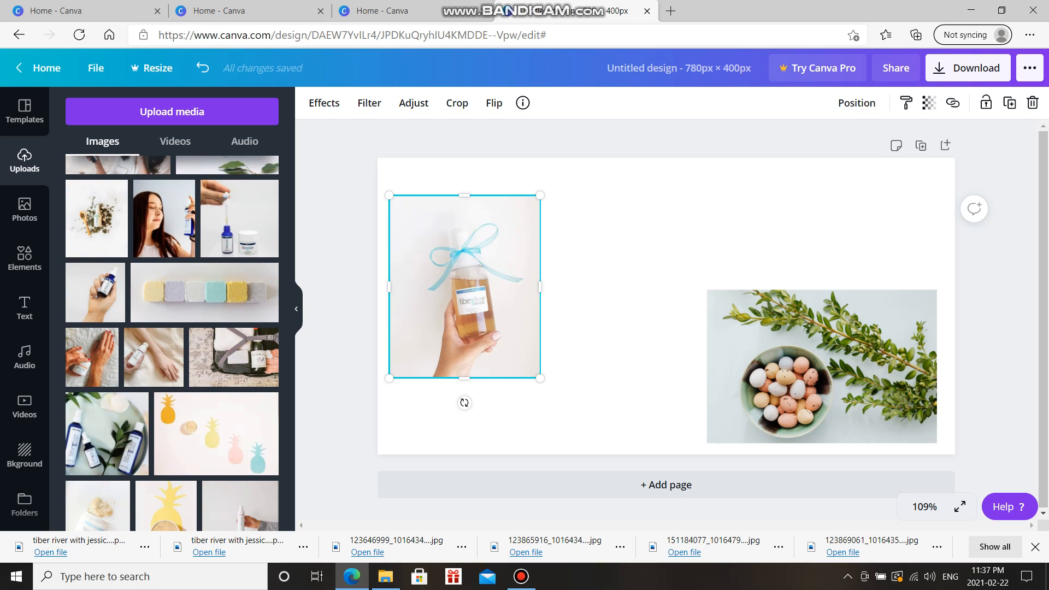
drag(204, 293, 557, 432)
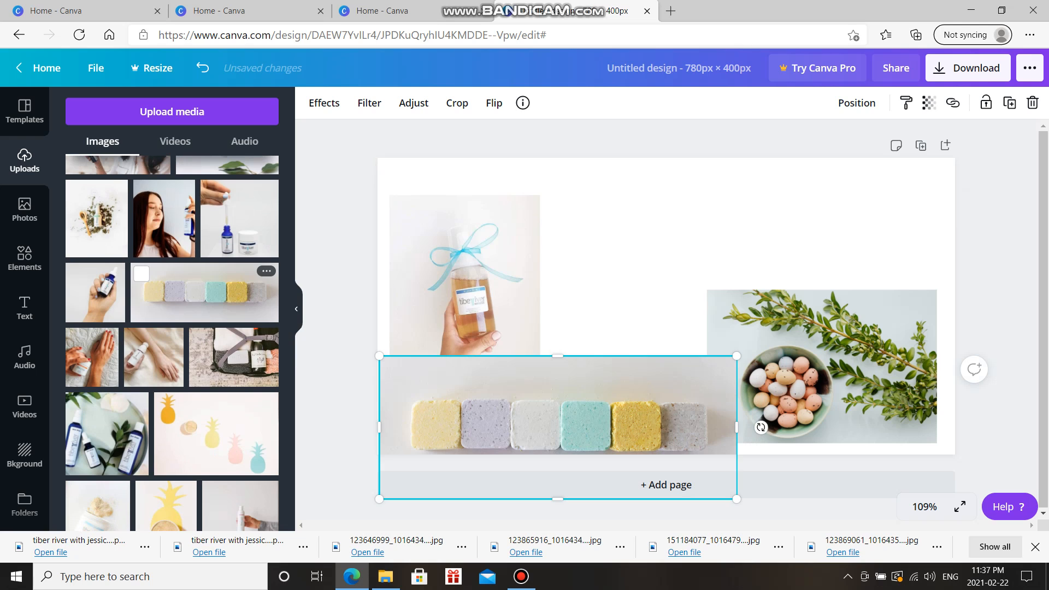
drag(475, 296, 476, 263)
drag(525, 407, 528, 389)
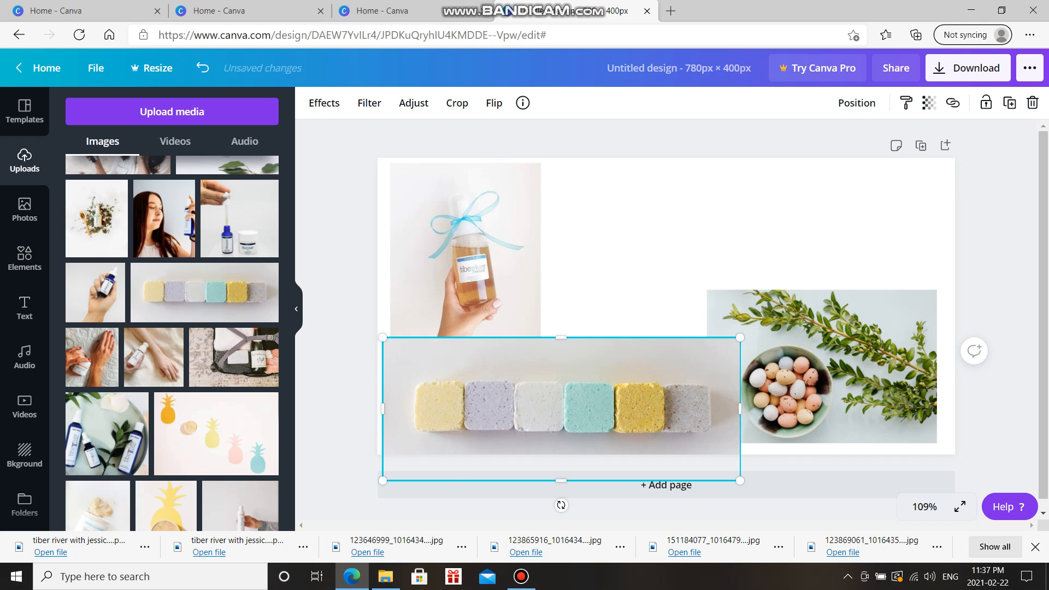
drag(740, 481, 674, 455)
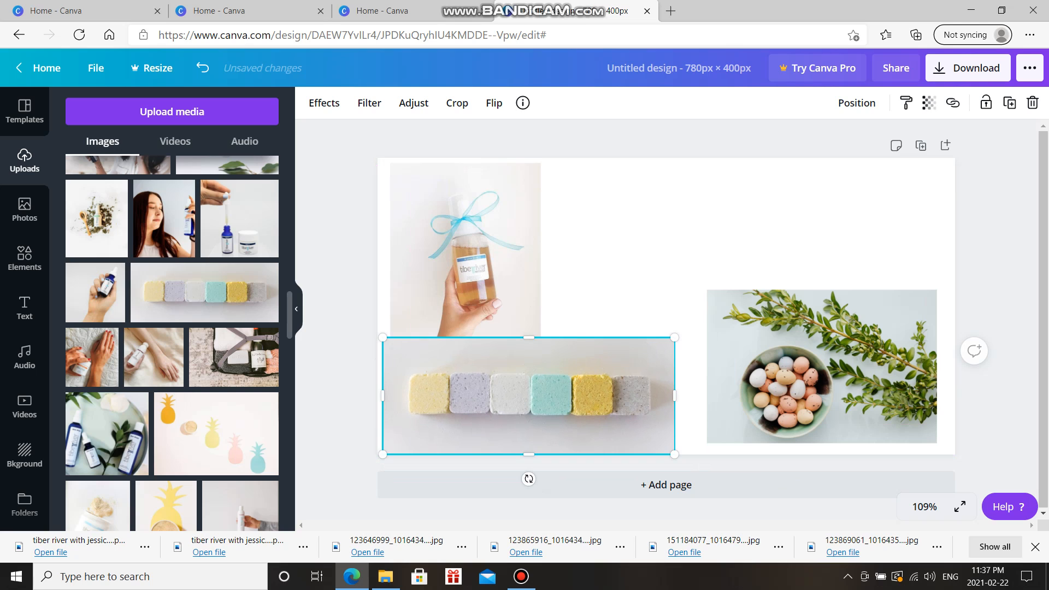
Find the uploaded photo of a scrunchie and face roller on a notebook and place it in the page's upper-right area.
scroll(173, 339, down, 3)
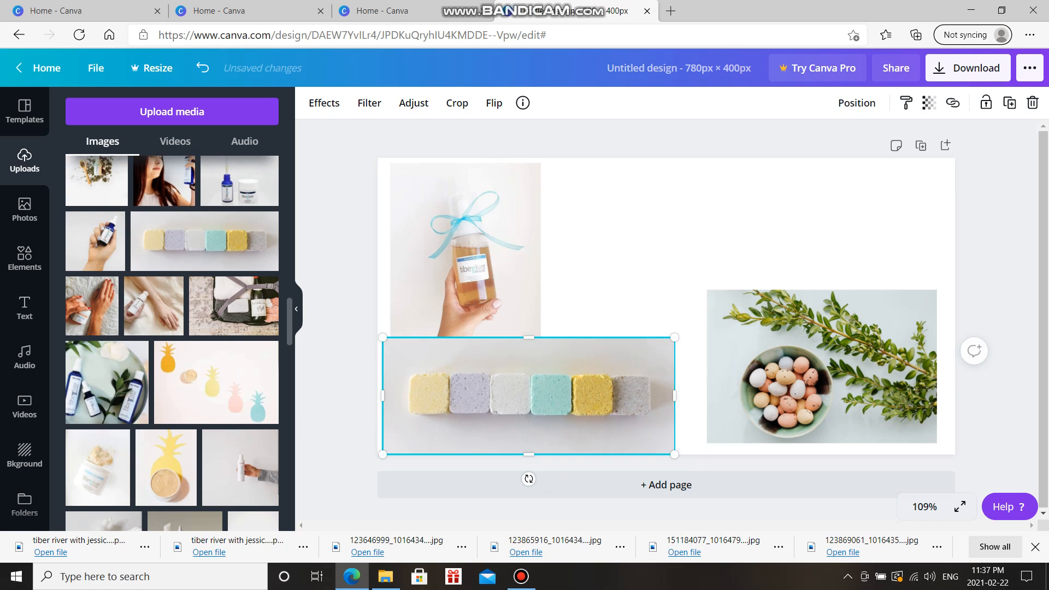
scroll(172, 343, down, 6)
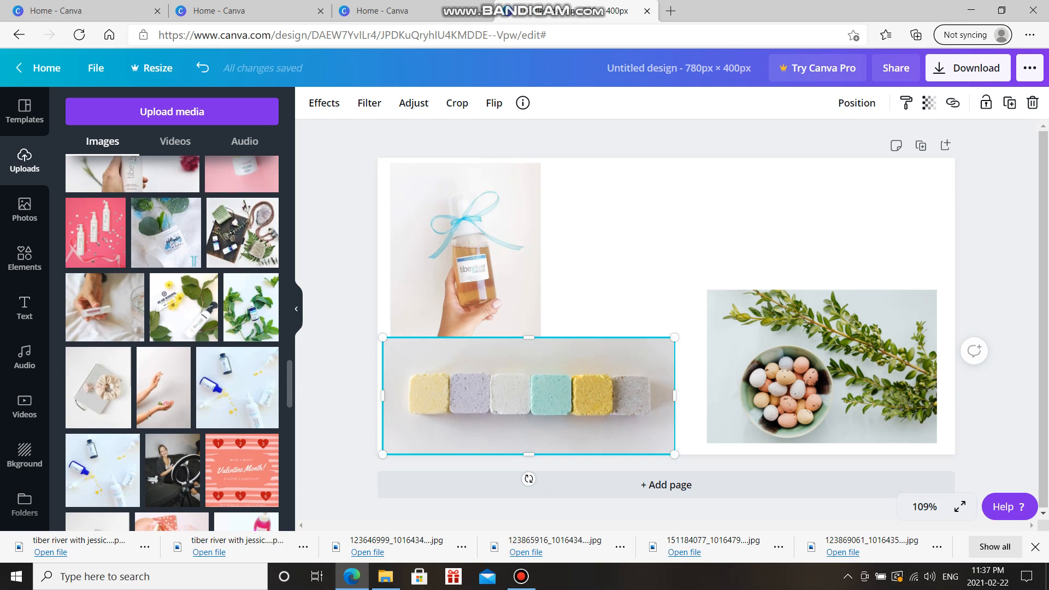
scroll(172, 343, down, 1)
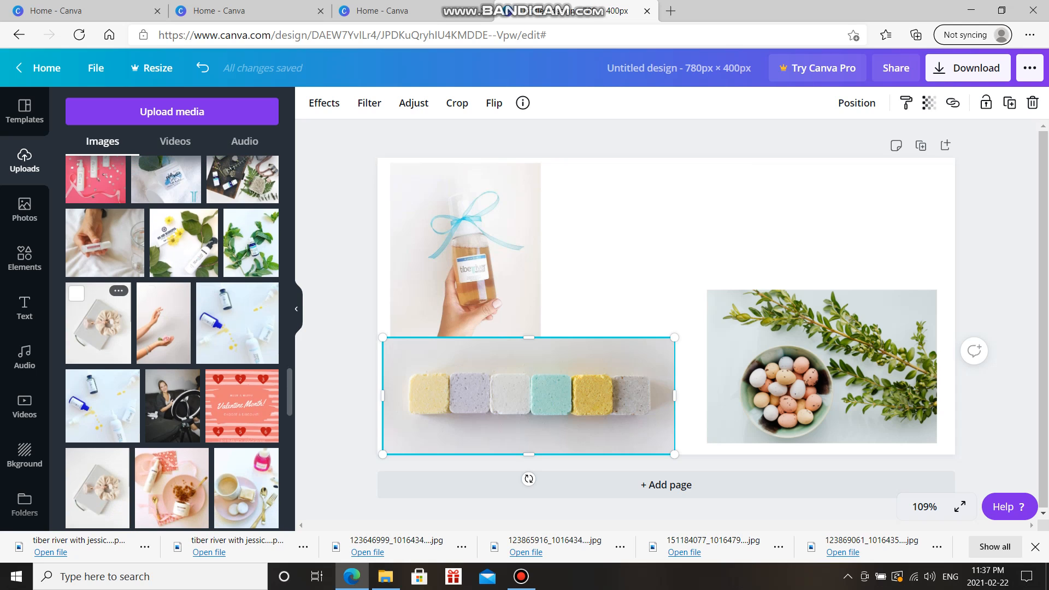
drag(99, 322, 725, 263)
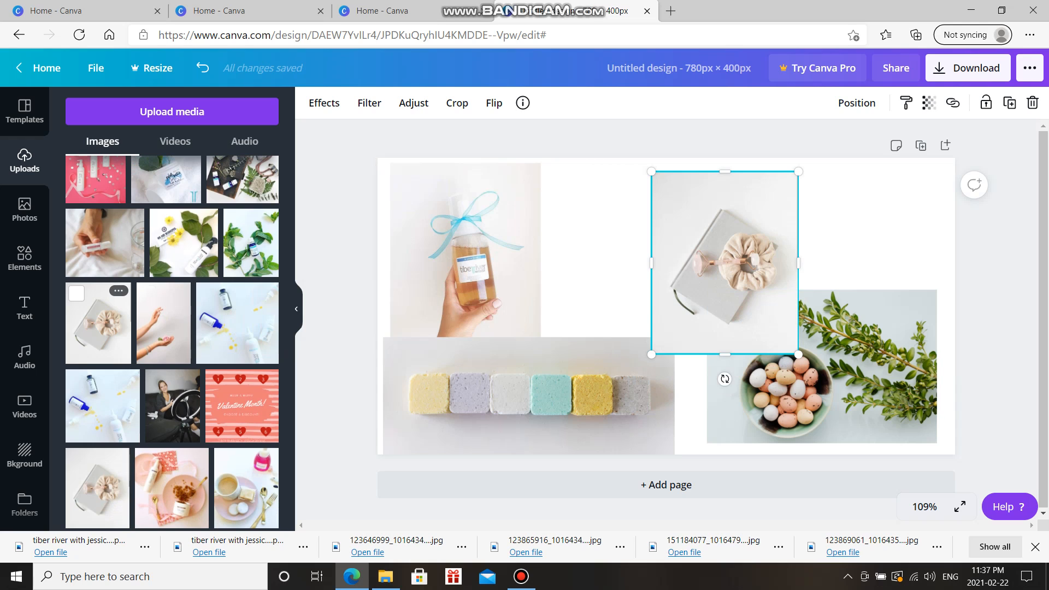
Reshape the scrunchie photo into a wide horizontal strip and position it above the egg bowl photo with their outer edges aligned.
drag(798, 263, 937, 263)
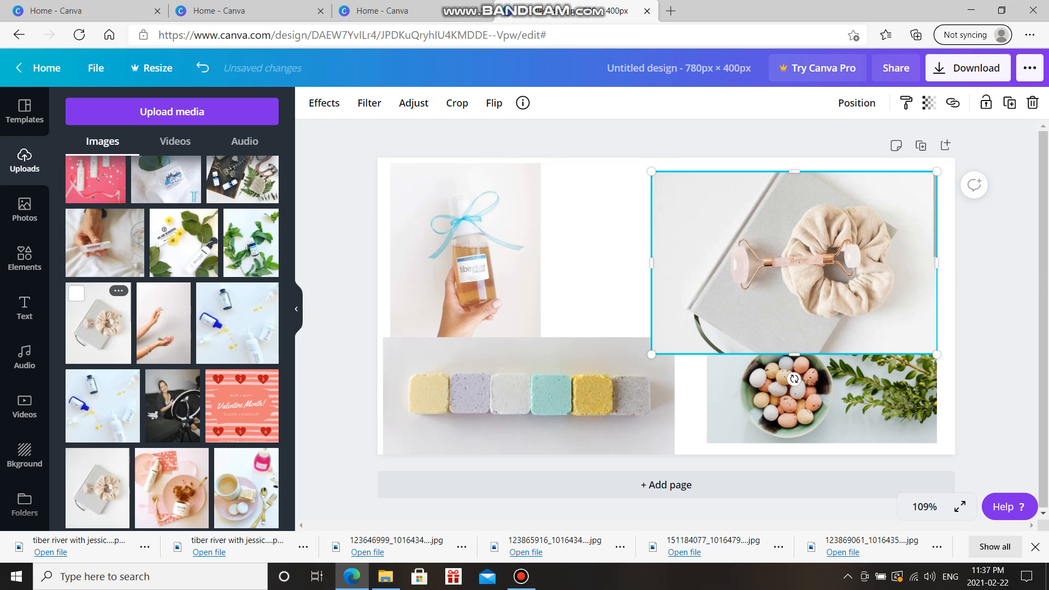
drag(651, 263, 595, 263)
drag(766, 354, 766, 332)
drag(766, 171, 766, 193)
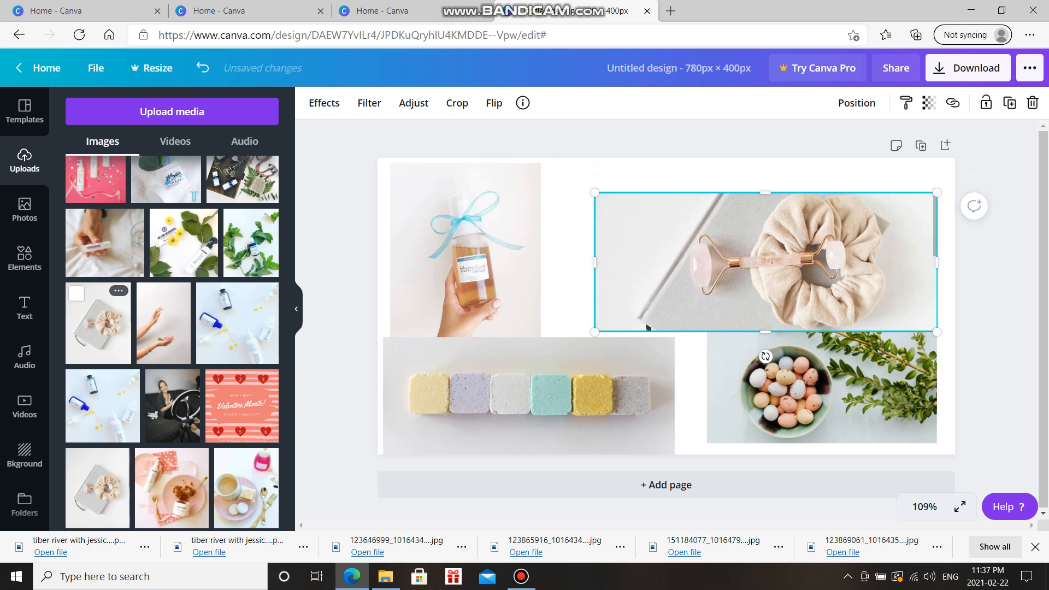
drag(937, 263, 926, 262)
drag(760, 332, 760, 315)
drag(761, 262, 771, 244)
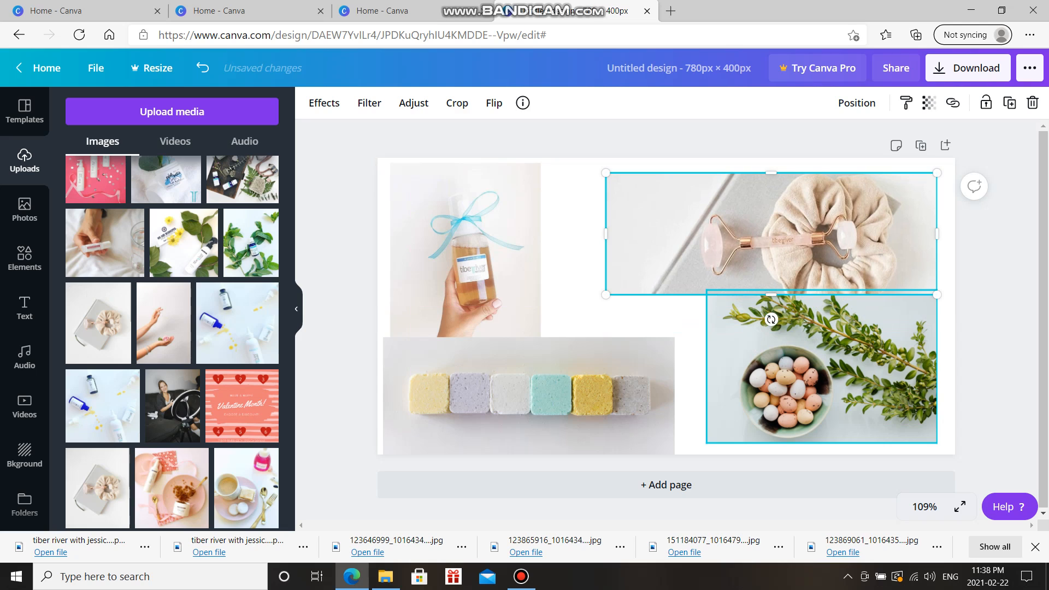
Shrink the egg bowl photo toward the page's lower-right corner, leaving a small gap below the scrunchie photo.
click(820, 366)
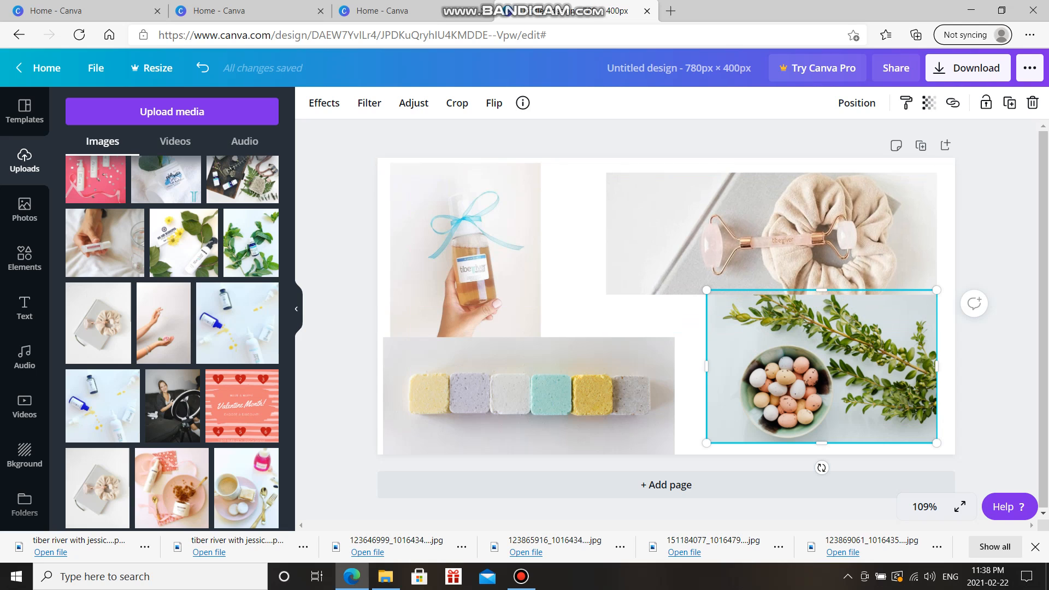
drag(707, 290, 731, 306)
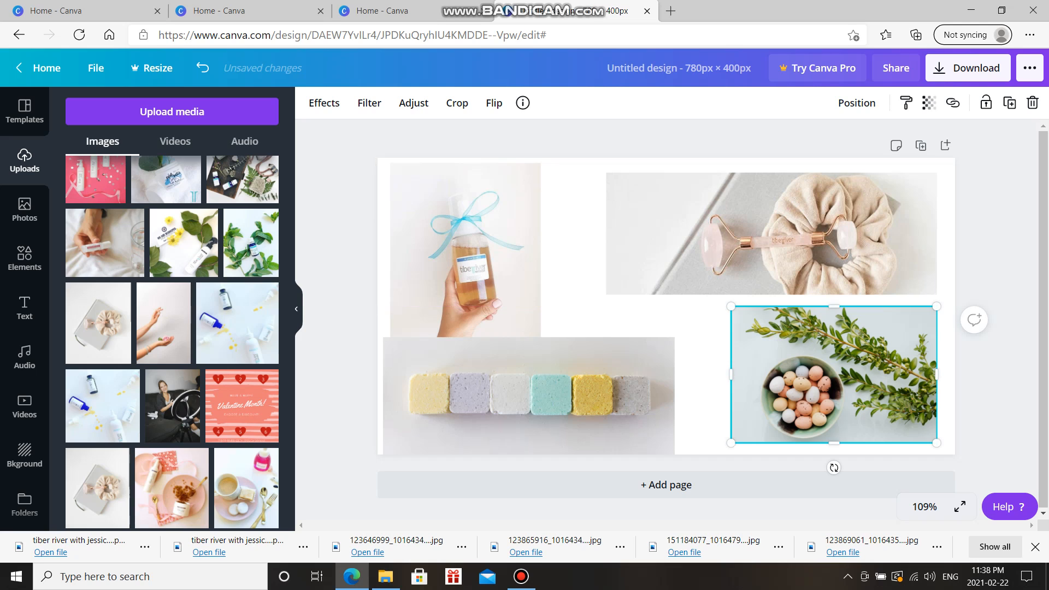
mouse_move(834, 375)
mouse_down()
mouse_move(822, 374)
mouse_move(834, 375)
mouse_up()
Shrink the ribbon-tied bottle photo slightly and move it up and inward, clear of the pastel cubes photo.
click(464, 336)
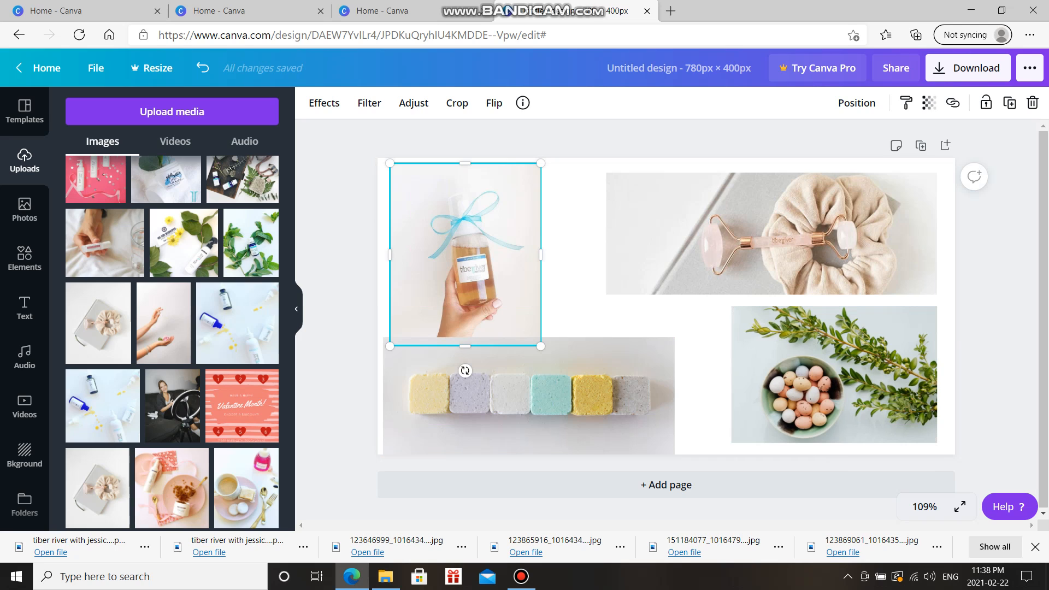
drag(390, 163, 410, 188)
drag(476, 267, 488, 227)
Align the pastel cubes photo's lower edge with the egg bowl photo and enlarge it to nearly reach that photo.
click(517, 391)
mouse_move(517, 391)
mouse_down()
mouse_move(525, 370)
mouse_move(526, 380)
mouse_up()
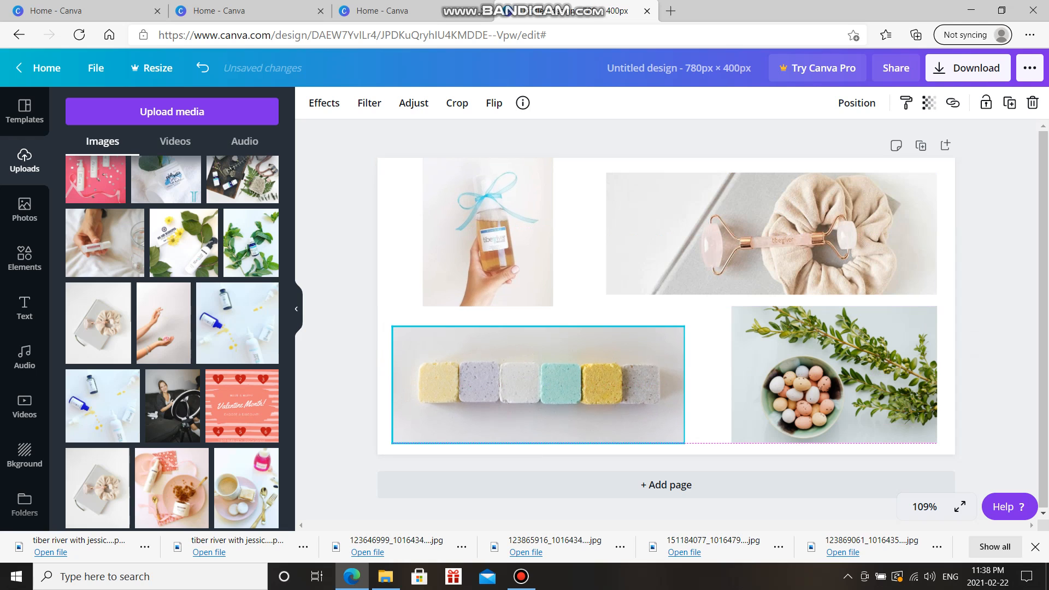
drag(526, 380, 526, 380)
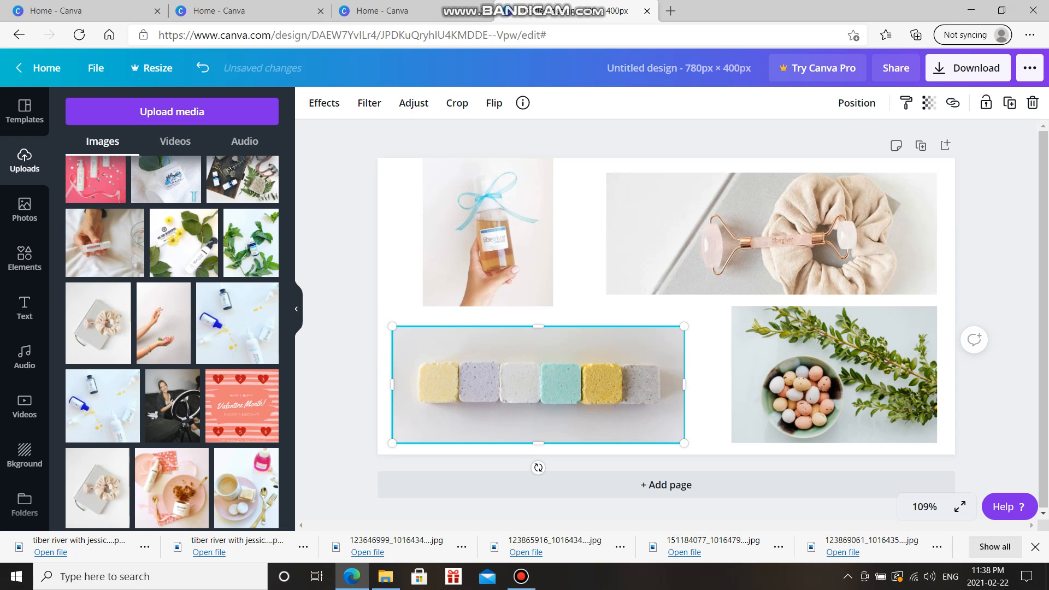
drag(685, 384, 715, 385)
drag(554, 326, 553, 321)
Widen the bottle photo, trim its lower edge, and move it beside the scrunchie photo with their upper edges aligned.
click(488, 235)
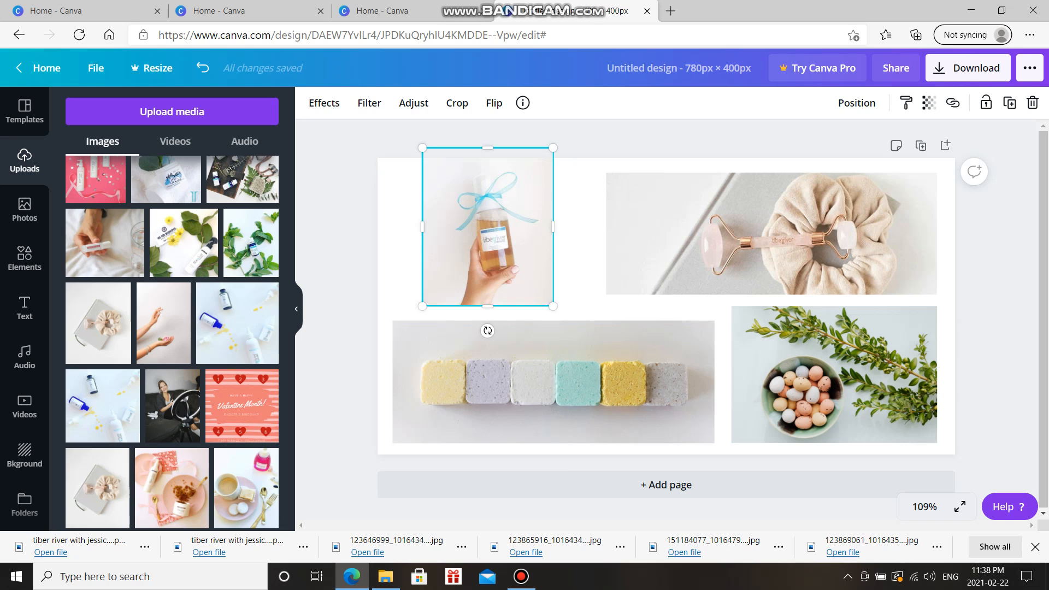
drag(554, 226, 606, 227)
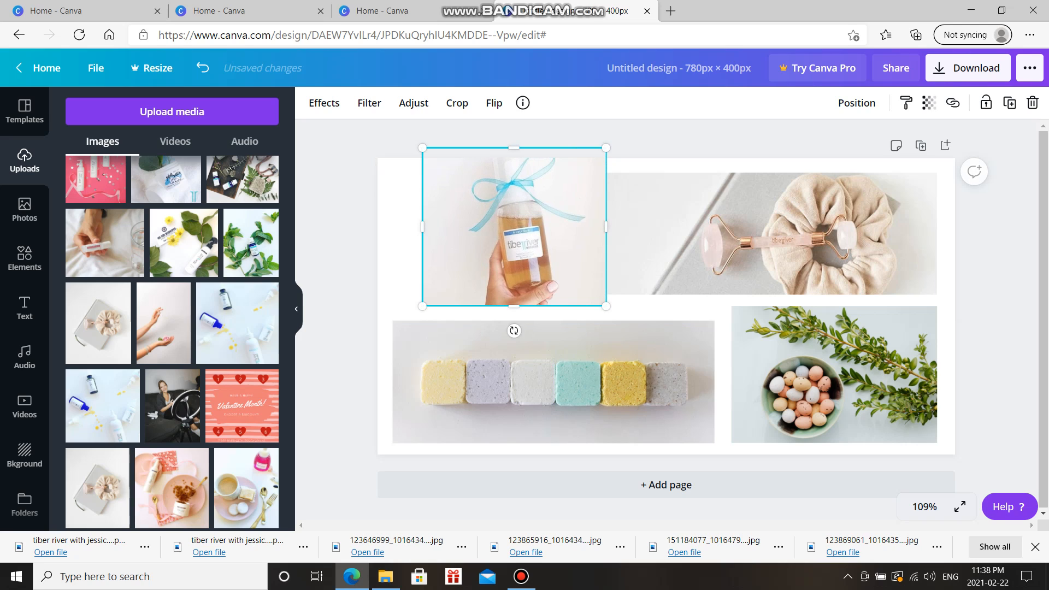
drag(514, 306, 514, 284)
drag(514, 216, 499, 241)
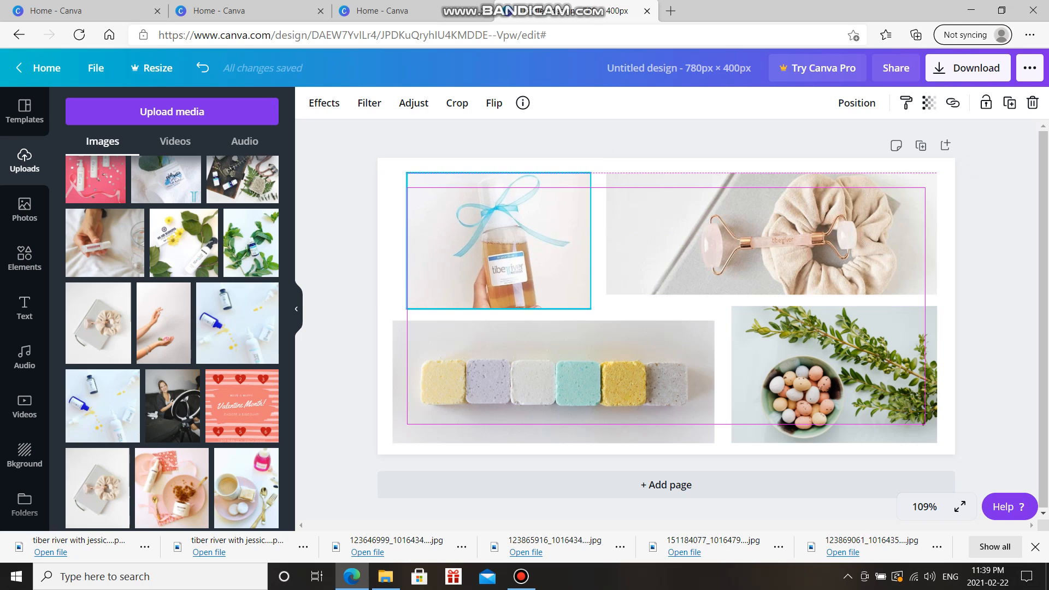
Extend the ribbon-tied bottle photo's left edge outward to line up with the left edge of the pastel cubes photo.
drag(499, 241, 499, 241)
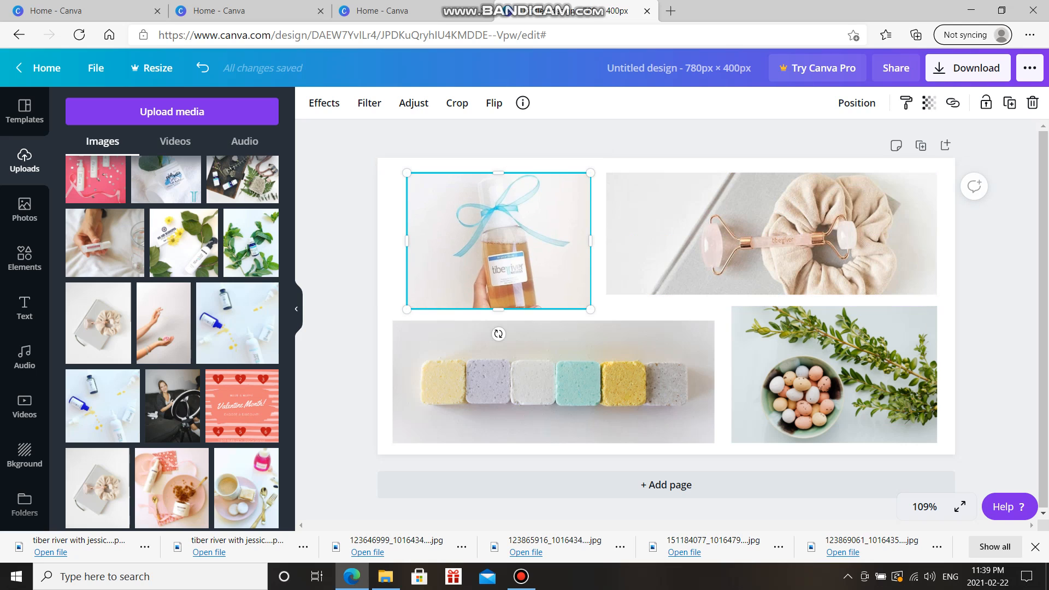
drag(407, 242, 392, 241)
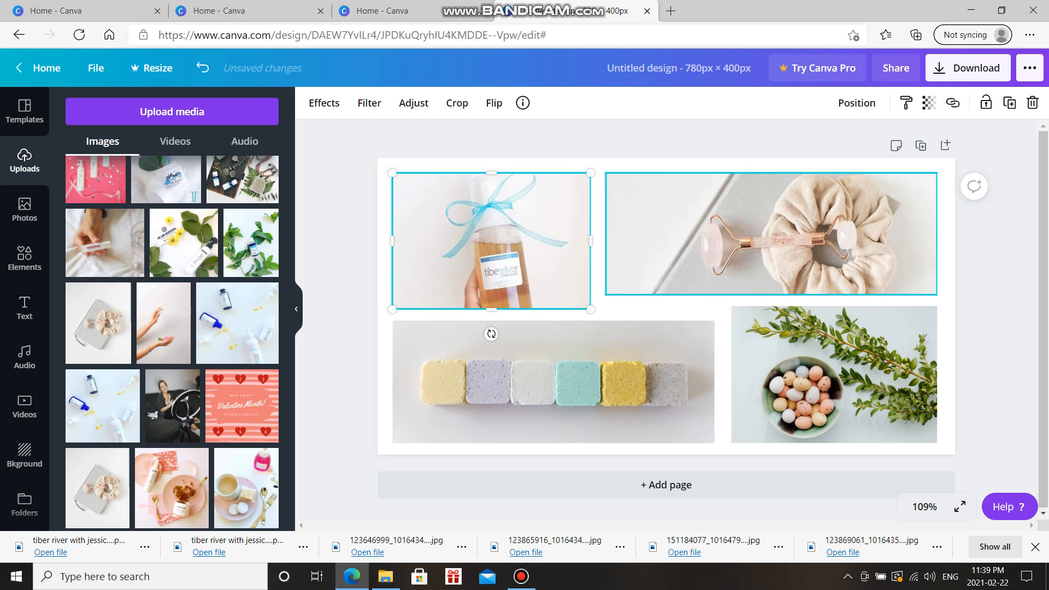
click(354, 260)
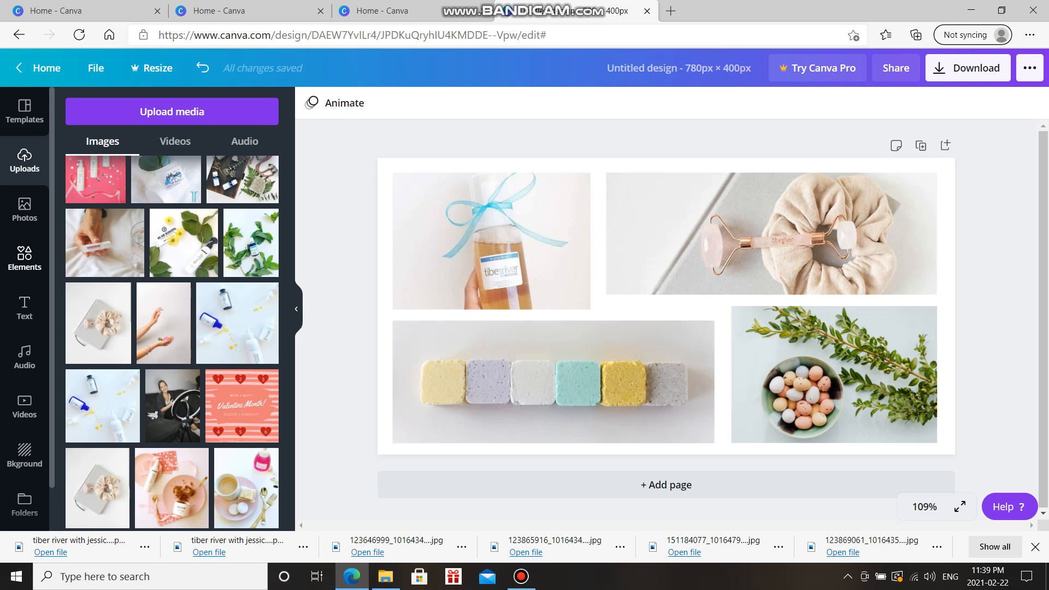
Search the graphic elements for "easter" and look through the illustrations for a suitable decoration.
click(24, 257)
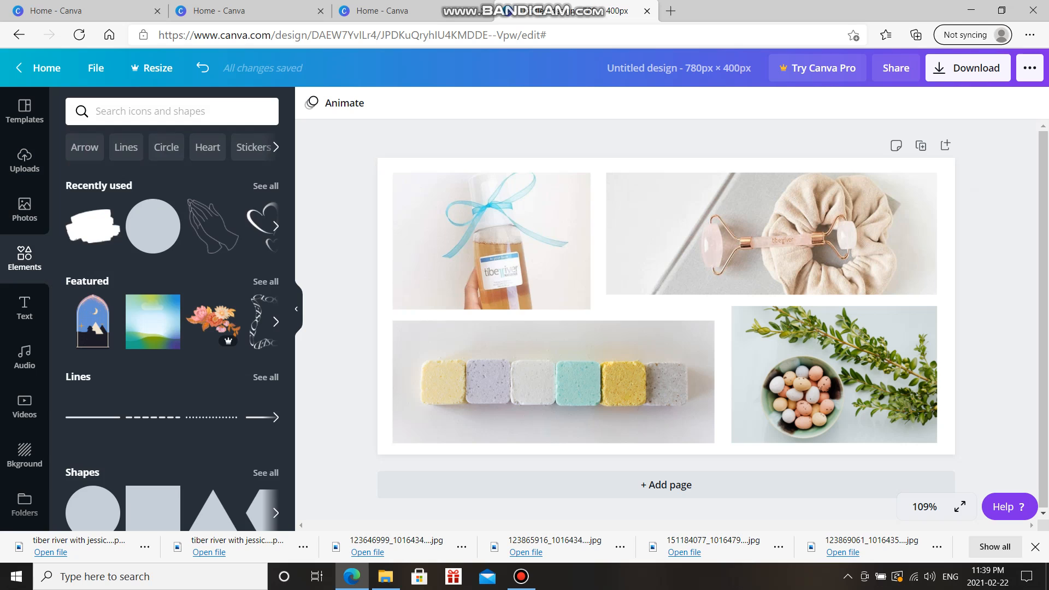
click(164, 111)
text(easter)
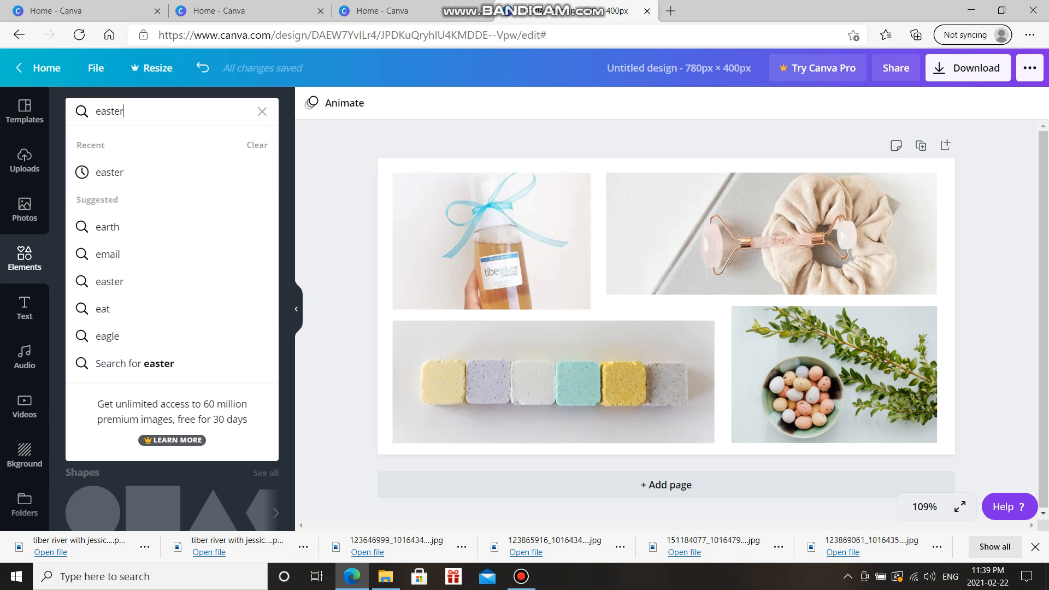
key(Return)
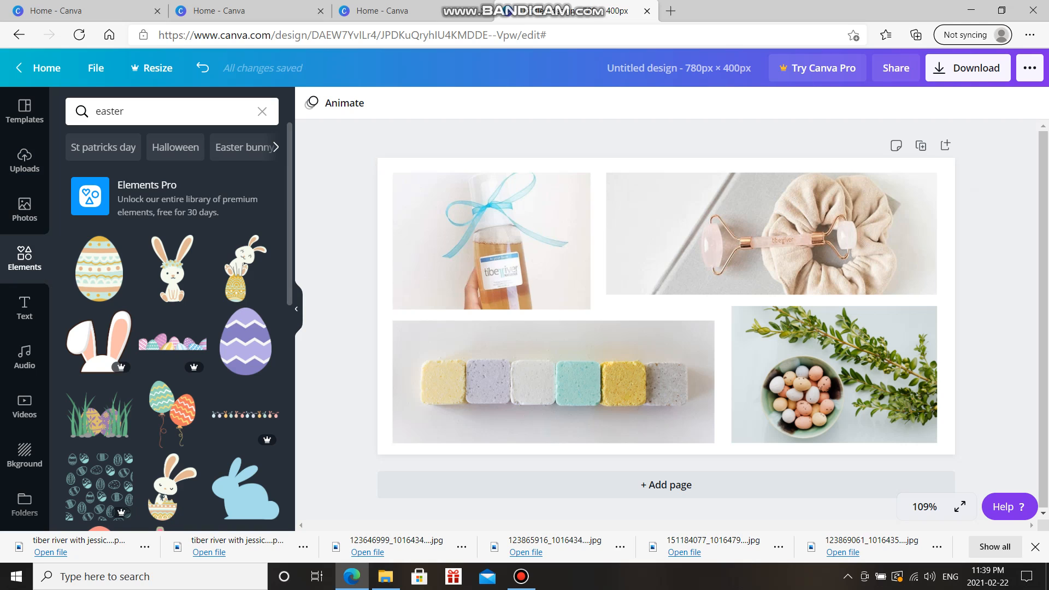
scroll(179, 325, down, 10)
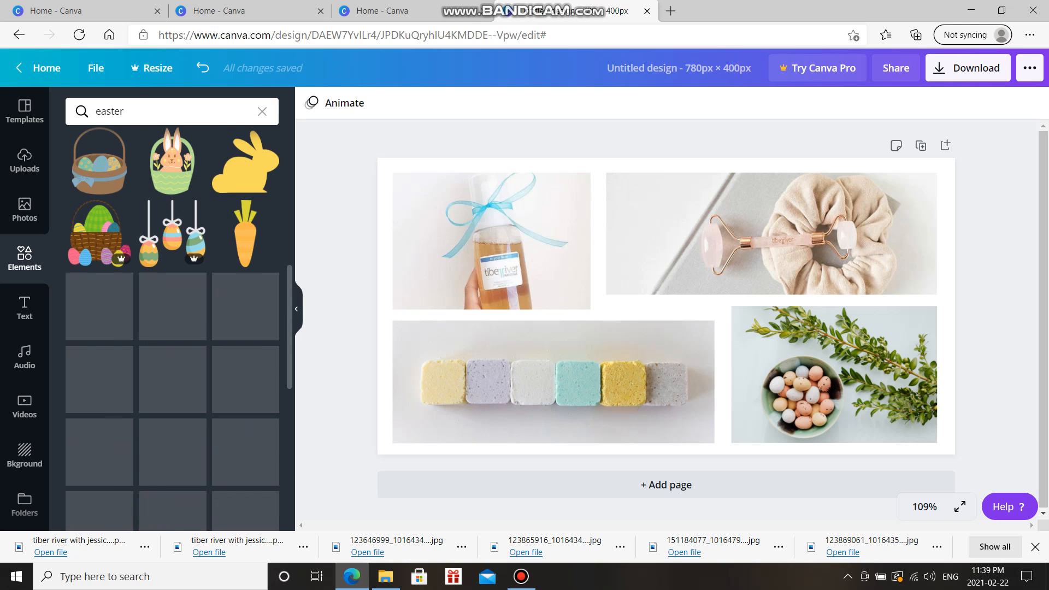
scroll(179, 328, down, 3)
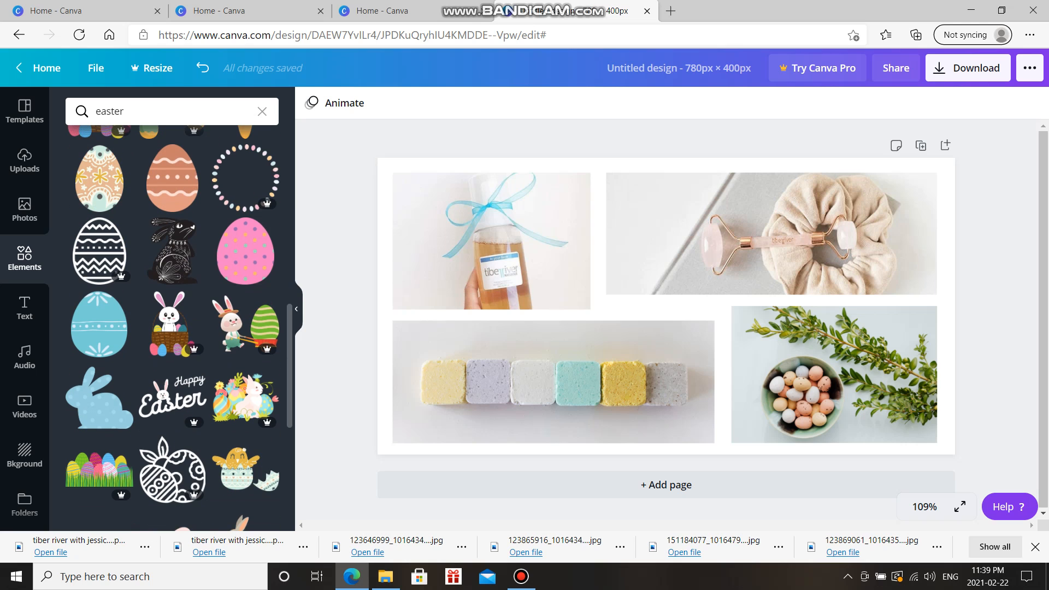
scroll(179, 328, down, 3)
scroll(179, 328, up, 14)
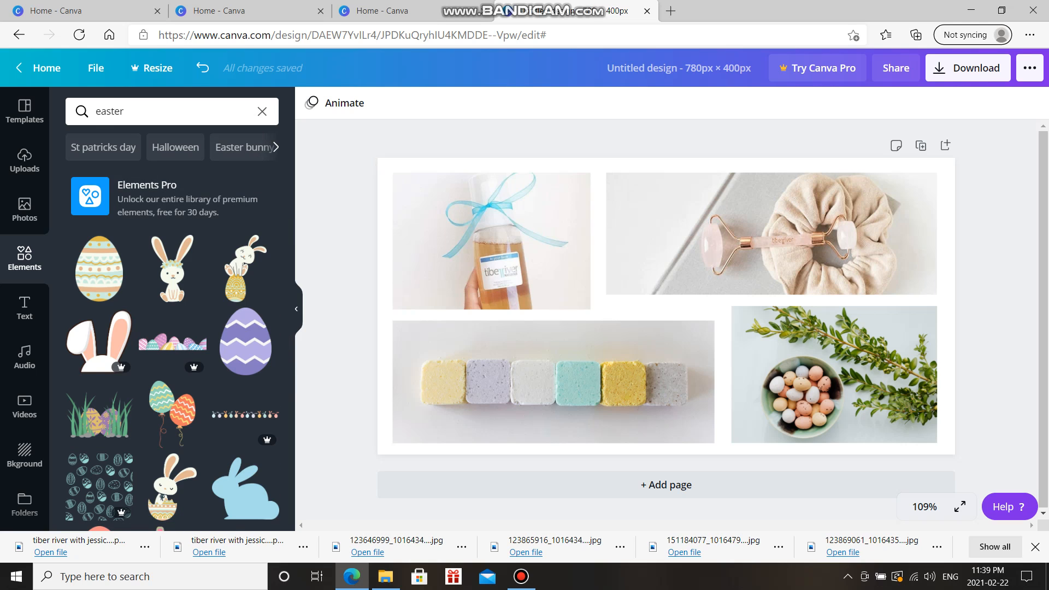
Clear the element search and browse the suggested keywords and the element categories, from lines and shapes through to grids.
click(262, 112)
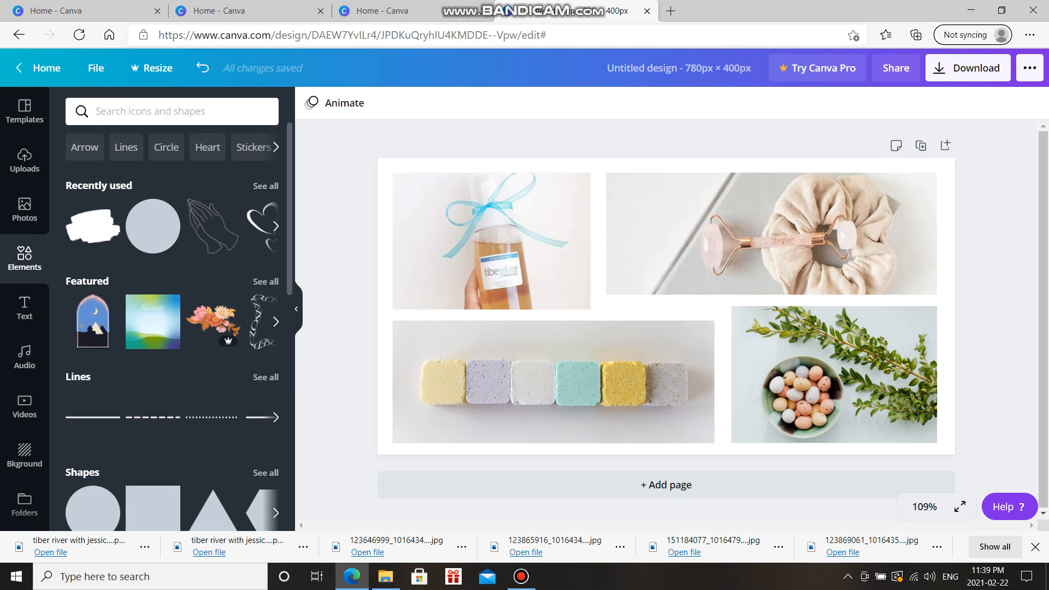
click(276, 147)
click(276, 147)
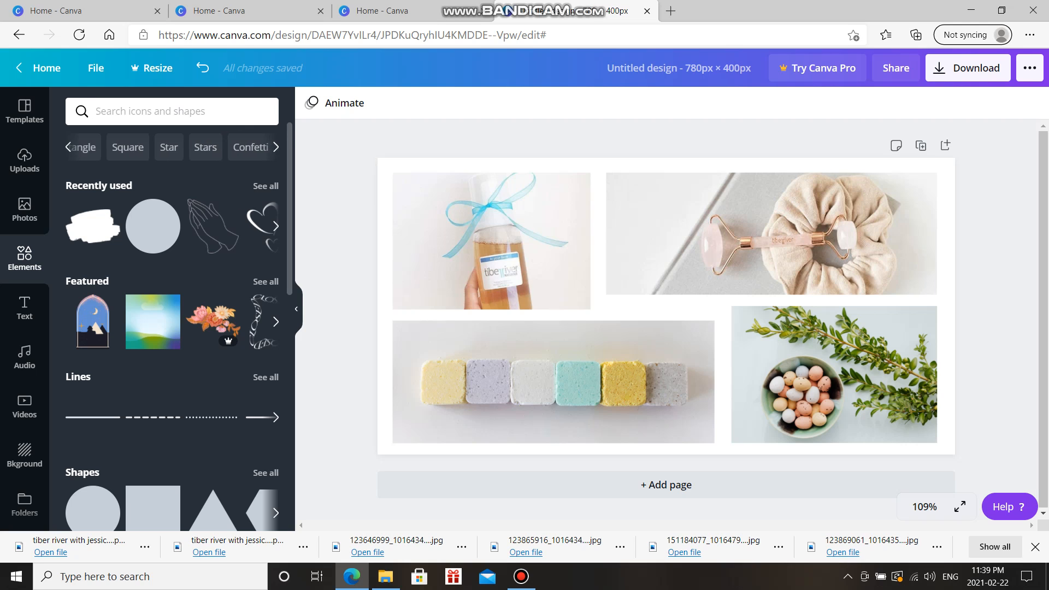
click(276, 147)
click(276, 147)
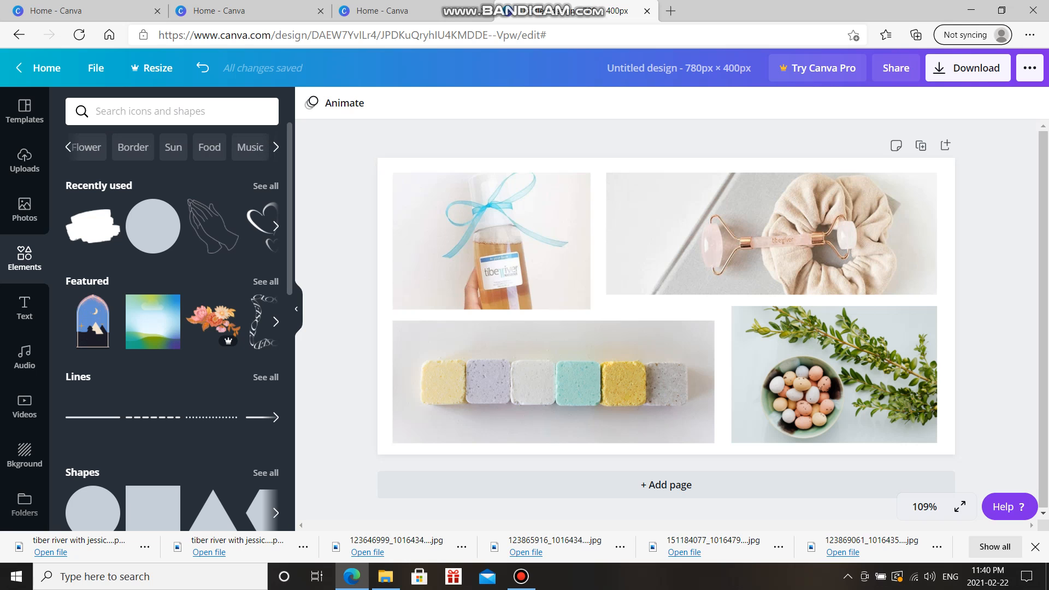
scroll(172, 328, down, 3)
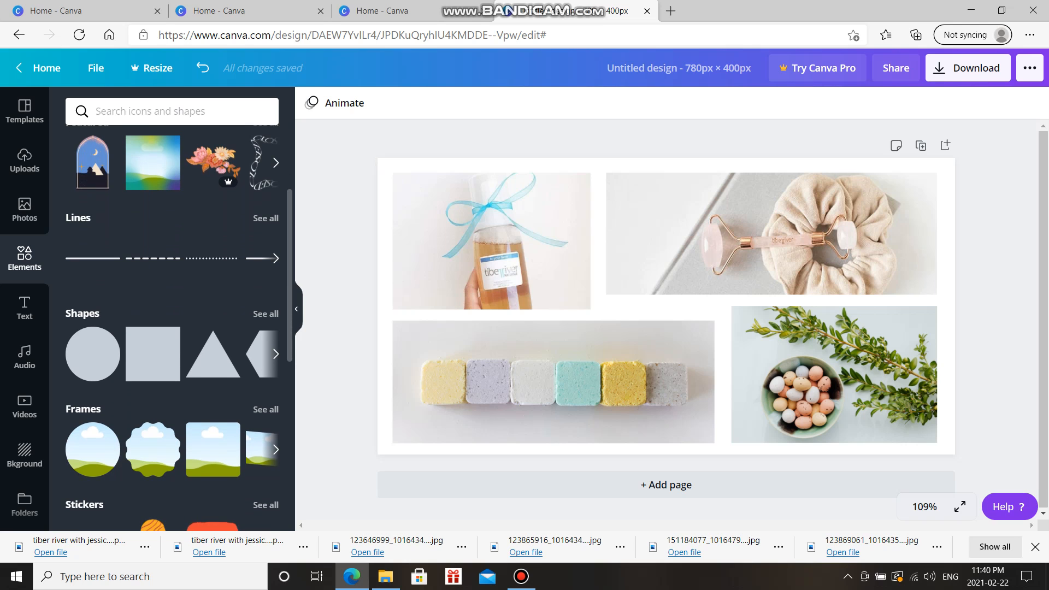
scroll(172, 328, down, 8)
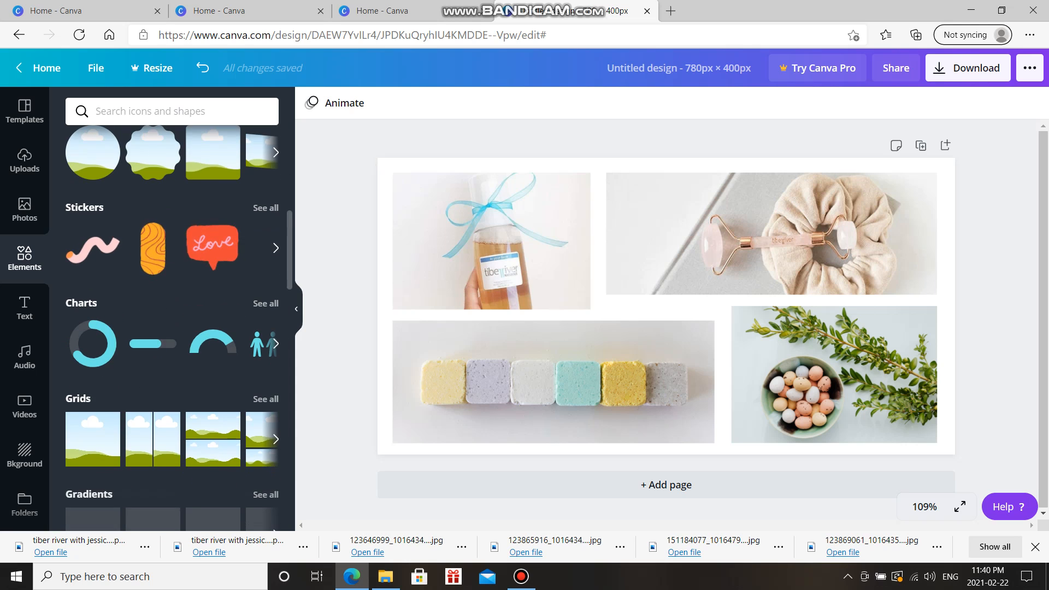